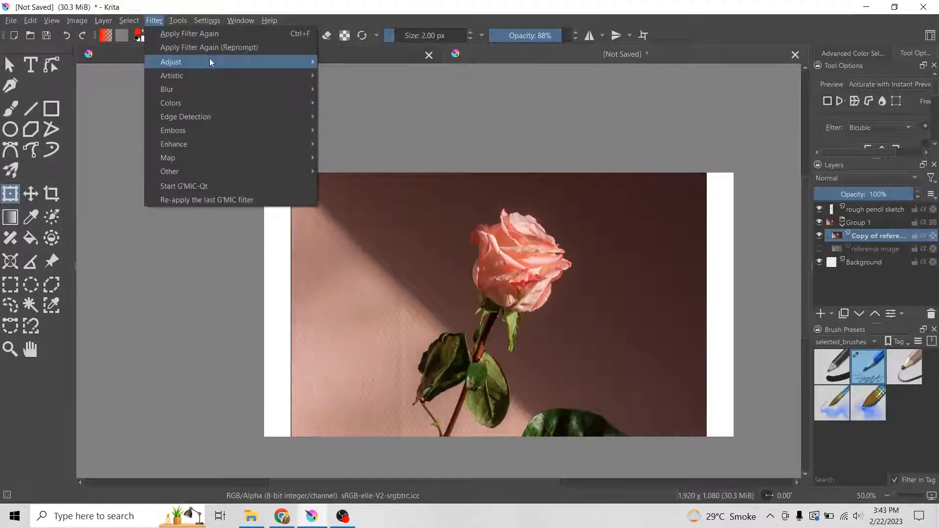
# Step: Desaturate the copied reference image layer using the Lightness method
pyautogui.moveTo(209, 61)
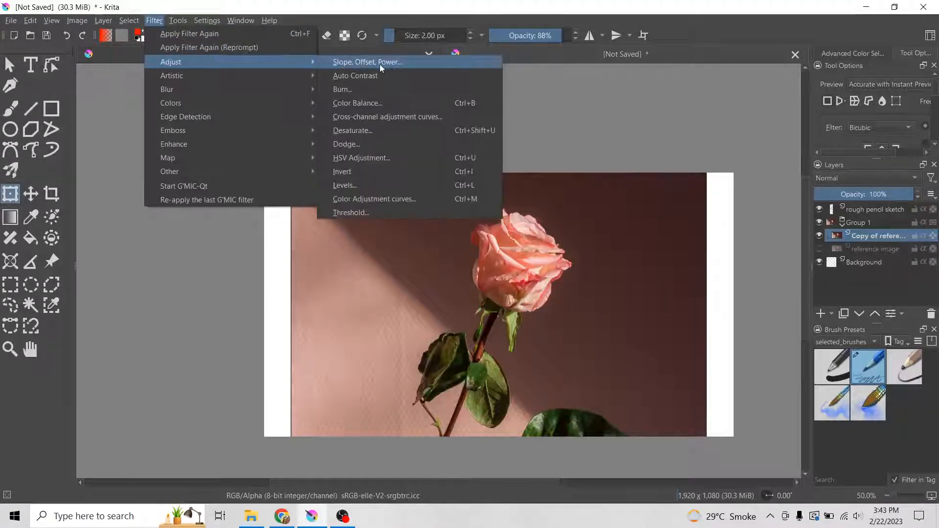
pyautogui.click(393, 130)
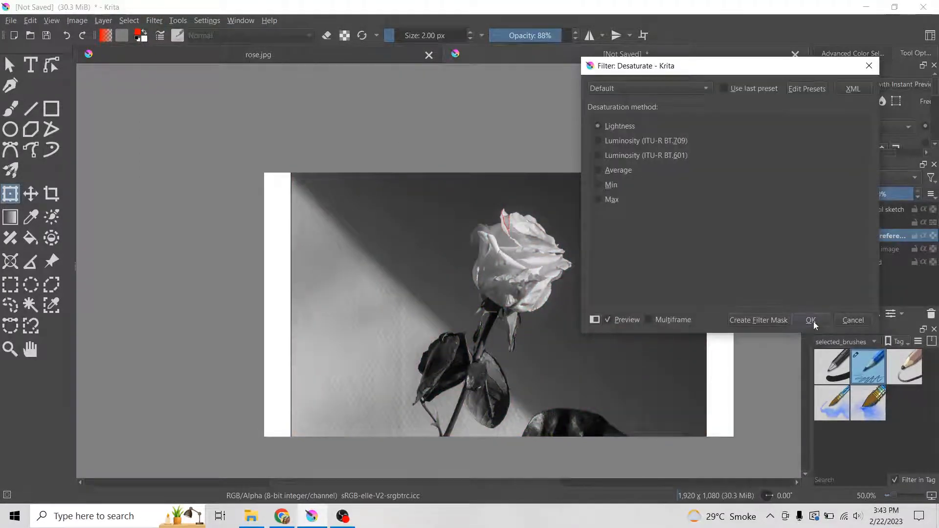
pyautogui.click(814, 322)
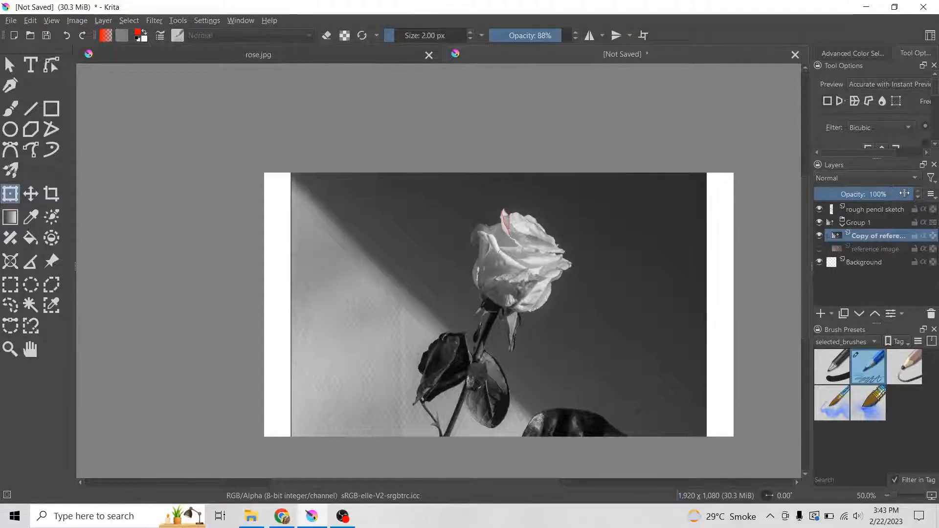
pyautogui.moveTo(905, 193)
pyautogui.mouseDown()
pyautogui.moveTo(879, 193)
pyautogui.moveTo(921, 188)
pyautogui.mouseUp()
pyautogui.scroll(1, 635, 237)
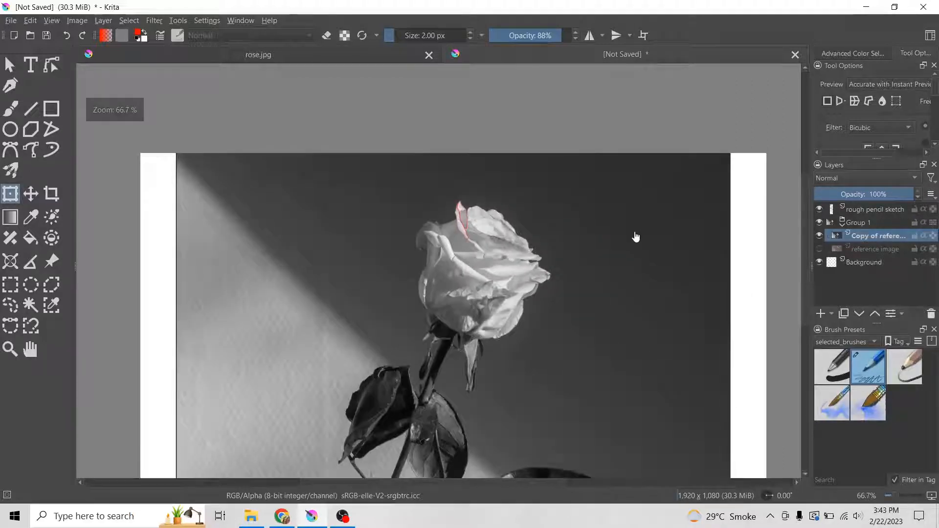
# Step: Rename Group 1 as "reference image"
pyautogui.click(868, 211)
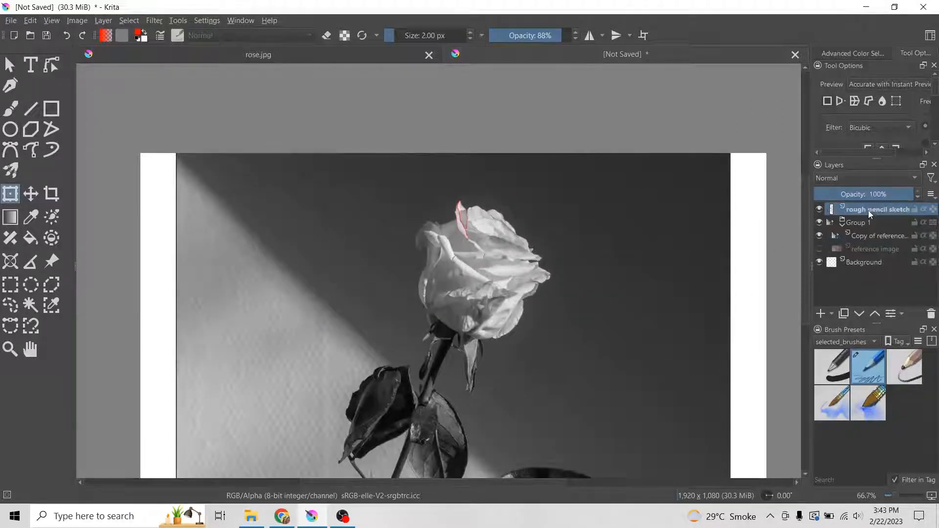
pyautogui.doubleClick(859, 223)
pyautogui.write('r')
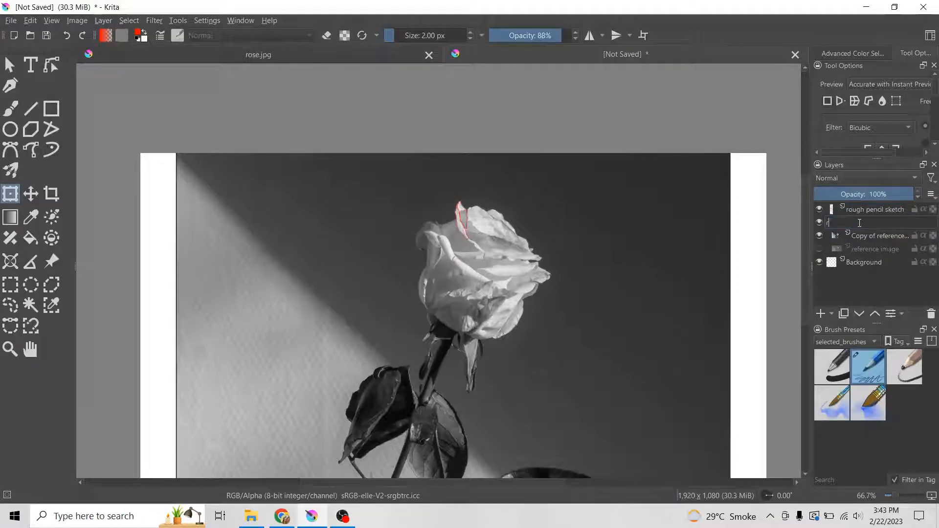
pyautogui.write('eference image')
pyautogui.press('Return')
# Step: Trace the upper petals and the folded petal edges on the rose's left side in red on the rough pencil sketch layer
pyautogui.click(862, 212)
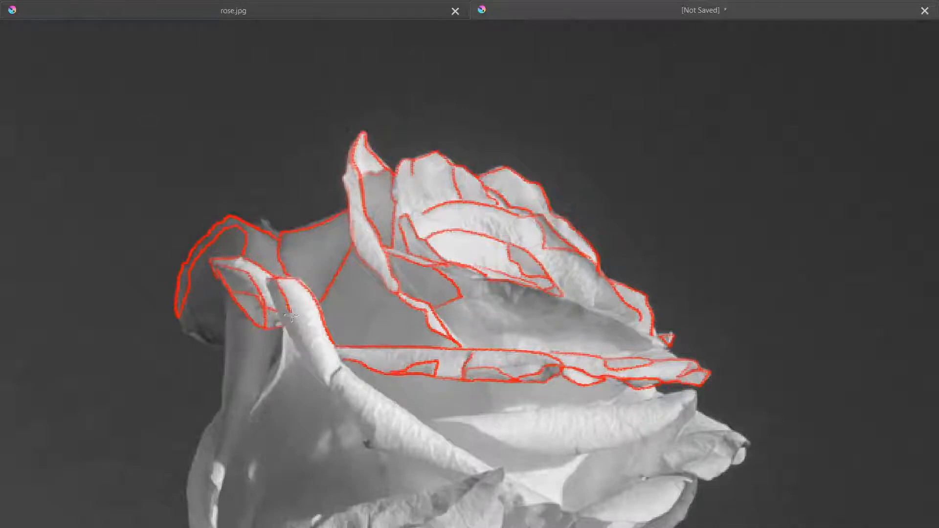
pyautogui.moveTo(291, 315); pyautogui.dragTo(327, 376)
pyautogui.moveTo(269, 280)
pyautogui.mouseDown()
pyautogui.moveTo(320, 384)
pyautogui.moveTo(339, 368)
pyautogui.mouseUp()
pyautogui.moveTo(379, 366); pyautogui.dragTo(460, 203)
pyautogui.moveTo(259, 154); pyautogui.dragTo(266, 167)
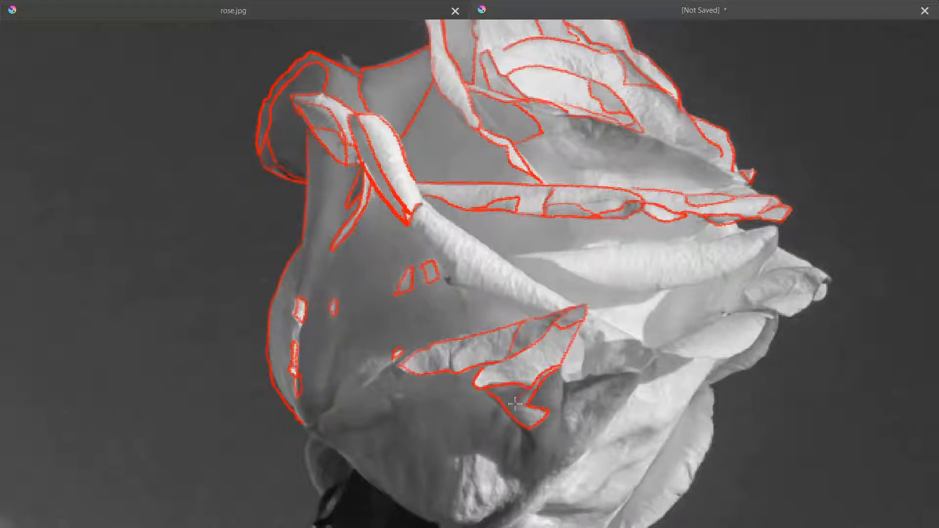
# Step: Trace the vertical folds on the bloom's left side and the rolled petal edge running diagonally across its middle
pyautogui.moveTo(305, 223); pyautogui.dragTo(320, 155)
pyautogui.moveTo(327, 155); pyautogui.dragTo(304, 289)
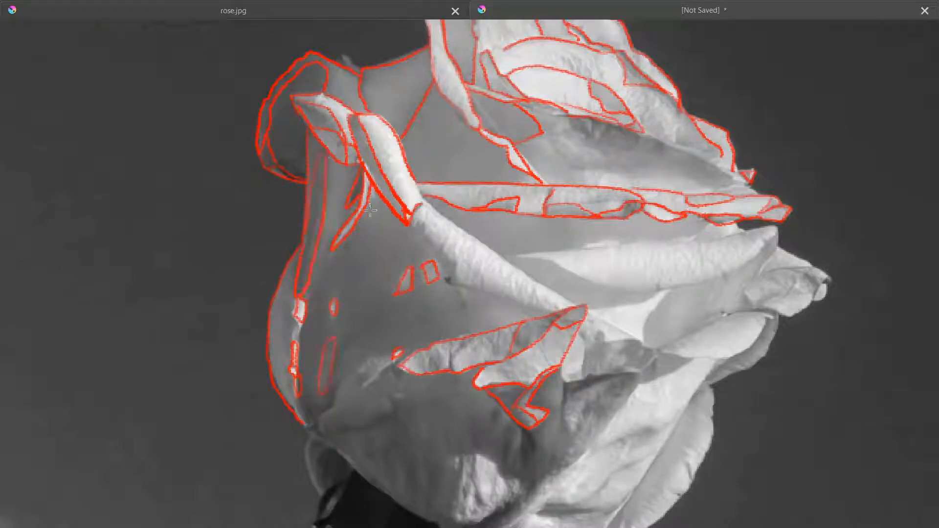
pyautogui.moveTo(511, 308); pyautogui.dragTo(541, 316)
pyautogui.moveTo(414, 214)
pyautogui.mouseDown()
pyautogui.moveTo(523, 299)
pyautogui.moveTo(555, 311)
pyautogui.mouseUp()
pyautogui.moveTo(423, 205); pyautogui.dragTo(578, 305)
pyautogui.moveTo(590, 314); pyautogui.dragTo(639, 339)
pyautogui.moveTo(639, 339); pyautogui.dragTo(585, 346)
pyautogui.moveTo(598, 338); pyautogui.dragTo(605, 339)
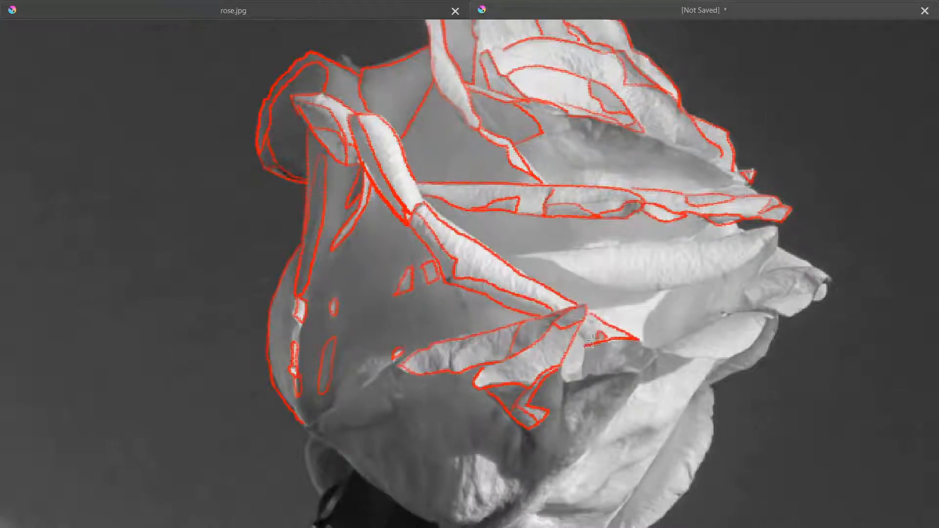
# Step: Outline the small folds at the bloom's center, the wide curled petals beside them and the lower left petal edges
pyautogui.moveTo(643, 368); pyautogui.dragTo(639, 339)
pyautogui.moveTo(631, 342); pyautogui.dragTo(612, 368)
pyautogui.moveTo(627, 362); pyautogui.dragTo(501, 395)
pyautogui.moveTo(383, 289); pyautogui.dragTo(506, 323)
pyautogui.moveTo(507, 323); pyautogui.dragTo(456, 337)
pyautogui.moveTo(382, 289)
pyautogui.mouseDown()
pyautogui.moveTo(621, 297)
pyautogui.moveTo(524, 375)
pyautogui.mouseUp()
pyautogui.moveTo(530, 383)
pyautogui.mouseDown()
pyautogui.moveTo(621, 348)
pyautogui.moveTo(649, 351)
pyautogui.mouseUp()
pyautogui.moveTo(639, 351)
pyautogui.mouseDown()
pyautogui.moveTo(630, 380)
pyautogui.moveTo(530, 383)
pyautogui.mouseUp()
pyautogui.moveTo(478, 427)
pyautogui.mouseDown()
pyautogui.moveTo(543, 296)
pyautogui.moveTo(635, 260)
pyautogui.mouseUp()
pyautogui.moveTo(273, 307); pyautogui.dragTo(280, 278)
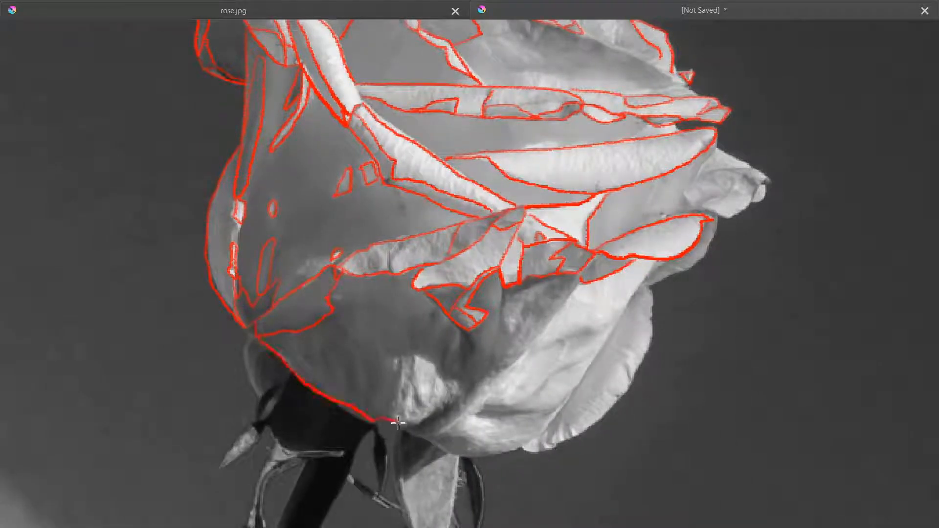
# Step: Trace the bloom's bottom contour, the lower right petals and the curled petal tips on the right side
pyautogui.moveTo(398, 423)
pyautogui.mouseDown()
pyautogui.moveTo(513, 354)
pyautogui.moveTo(580, 282)
pyautogui.mouseUp()
pyautogui.moveTo(605, 341)
pyautogui.mouseDown()
pyautogui.moveTo(530, 446)
pyautogui.moveTo(462, 416)
pyautogui.mouseUp()
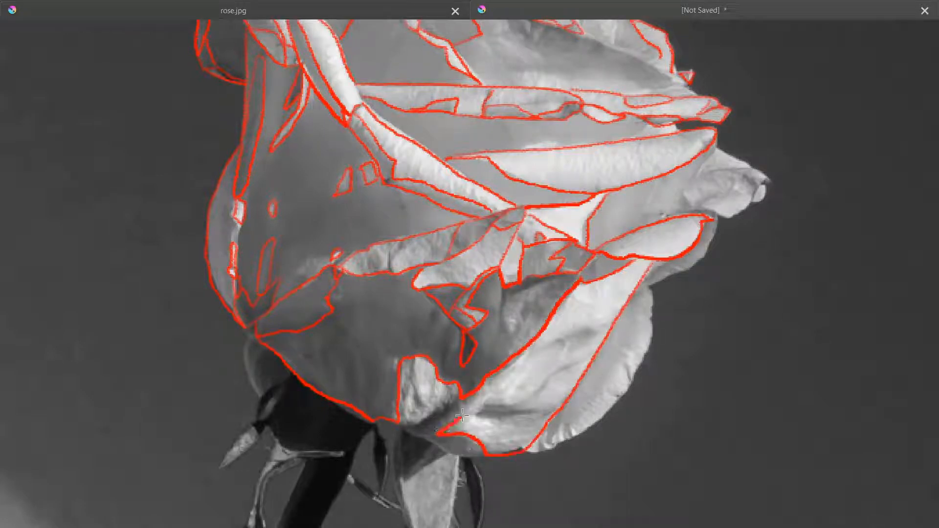
pyautogui.moveTo(609, 412)
pyautogui.mouseDown()
pyautogui.moveTo(651, 286)
pyautogui.moveTo(586, 418)
pyautogui.moveTo(653, 285)
pyautogui.mouseUp()
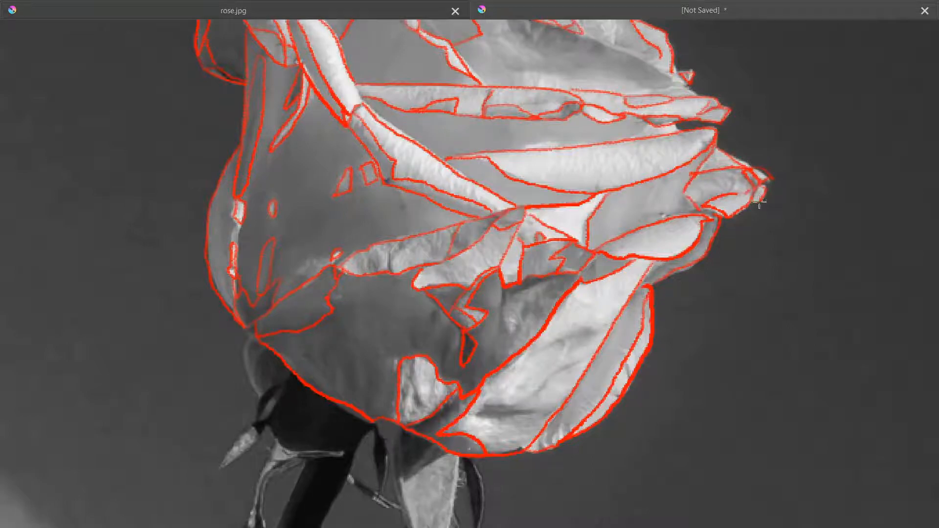
pyautogui.moveTo(465, 147); pyautogui.dragTo(438, 342)
pyautogui.moveTo(487, 214); pyautogui.dragTo(548, 244)
pyautogui.moveTo(472, 250)
pyautogui.mouseDown()
pyautogui.moveTo(620, 286)
pyautogui.moveTo(562, 236)
pyautogui.mouseUp()
# Step: Outline the base of the flower and the sepals hanging beneath the bloom
pyautogui.scroll(-5, 278, 163)
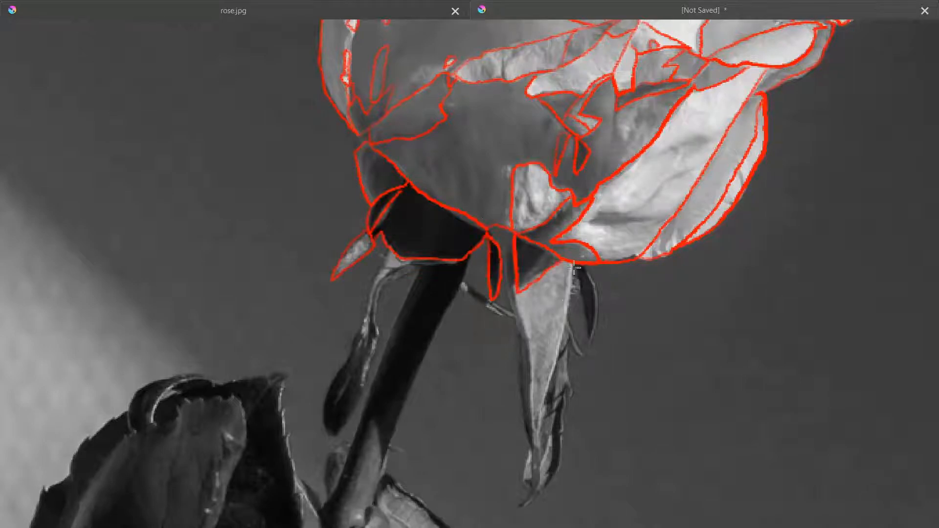
pyautogui.moveTo(573, 266); pyautogui.dragTo(537, 447)
pyautogui.moveTo(518, 294); pyautogui.dragTo(537, 447)
pyautogui.moveTo(578, 267); pyautogui.dragTo(581, 268)
pyautogui.moveTo(336, 254); pyautogui.dragTo(402, 182)
pyautogui.moveTo(395, 312); pyautogui.dragTo(445, 218)
pyautogui.moveTo(526, 299); pyautogui.dragTo(559, 252)
# Step: Trace the upper stem down to the leaves, together with the narrow sepal beside it
pyautogui.moveTo(569, 142); pyautogui.dragTo(468, 384)
pyautogui.moveTo(483, 334); pyautogui.dragTo(466, 293)
pyautogui.moveTo(470, 288)
pyautogui.mouseDown()
pyautogui.moveTo(522, 149)
pyautogui.moveTo(423, 398)
pyautogui.moveTo(441, 424)
pyautogui.mouseUp()
pyautogui.moveTo(569, 378); pyautogui.dragTo(493, 67)
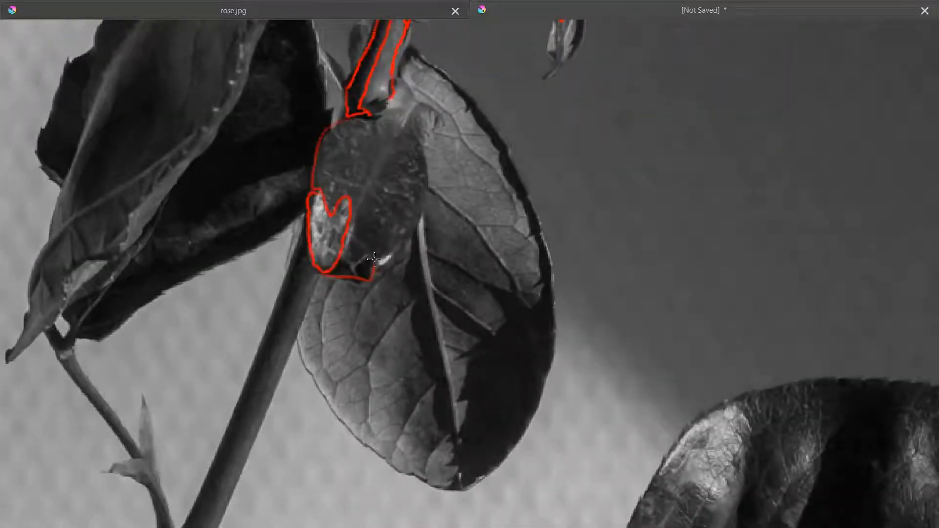
# Step: Outline the leaf right of the stem, including its midrib and the edges of its dark shadow areas
pyautogui.moveTo(519, 178)
pyautogui.mouseDown()
pyautogui.moveTo(470, 487)
pyautogui.moveTo(465, 356)
pyautogui.moveTo(534, 234)
pyautogui.moveTo(410, 49)
pyautogui.mouseUp()
pyautogui.moveTo(416, 227)
pyautogui.mouseDown()
pyautogui.moveTo(446, 429)
pyautogui.moveTo(418, 230)
pyautogui.mouseUp()
pyautogui.moveTo(297, 337); pyautogui.dragTo(408, 477)
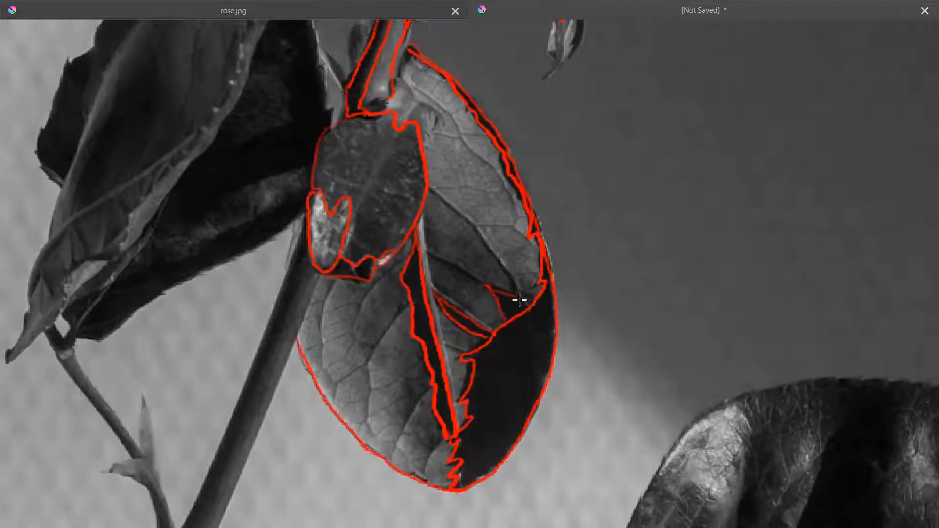
pyautogui.moveTo(520, 300); pyautogui.dragTo(528, 304)
pyautogui.moveTo(399, 149); pyautogui.dragTo(506, 84)
# Step: Trace the small side twig below the left leaf and the lower stem down to the image's edge
pyautogui.moveTo(151, 267); pyautogui.dragTo(156, 274)
pyautogui.moveTo(267, 471)
pyautogui.mouseDown()
pyautogui.moveTo(277, 443)
pyautogui.moveTo(249, 360)
pyautogui.mouseUp()
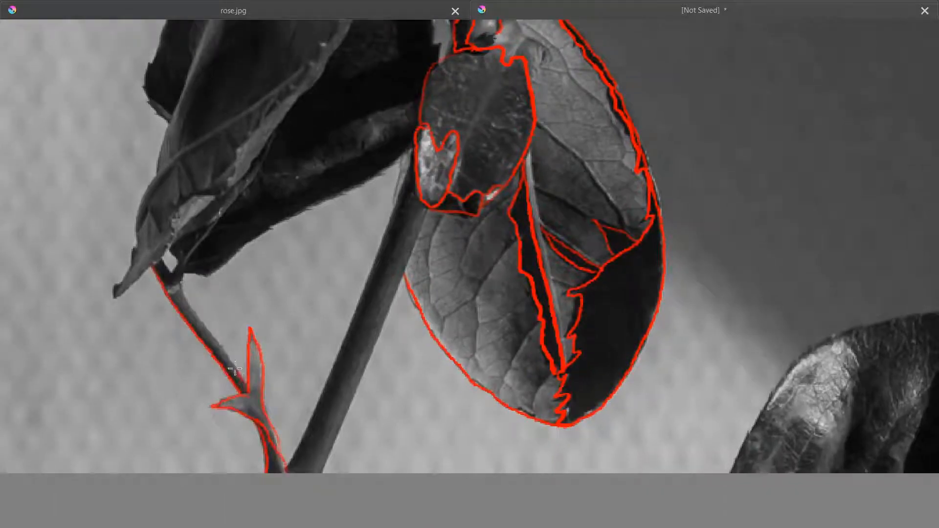
pyautogui.moveTo(373, 278); pyautogui.dragTo(287, 471)
pyautogui.moveTo(428, 212); pyautogui.dragTo(323, 472)
pyautogui.moveTo(430, 131); pyautogui.dragTo(422, 345)
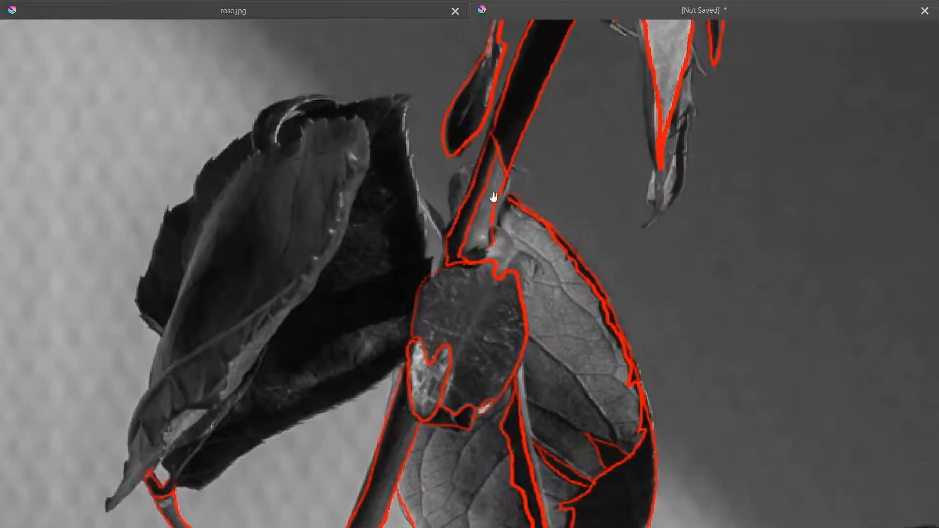
# Step: Outline the folded leaf left of the stem with its inner folds and jagged outer edge
pyautogui.moveTo(184, 306); pyautogui.dragTo(222, 191)
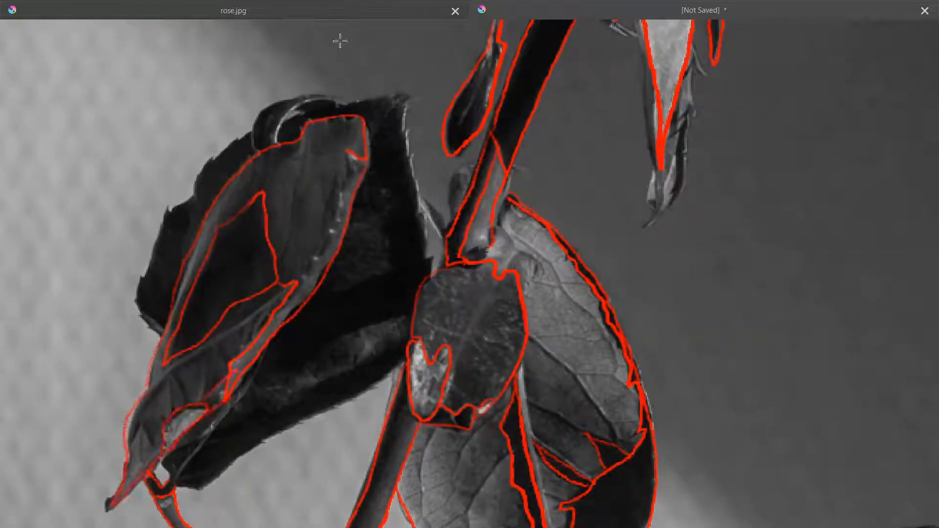
pyautogui.moveTo(155, 329)
pyautogui.mouseDown()
pyautogui.moveTo(216, 157)
pyautogui.moveTo(404, 129)
pyautogui.mouseUp()
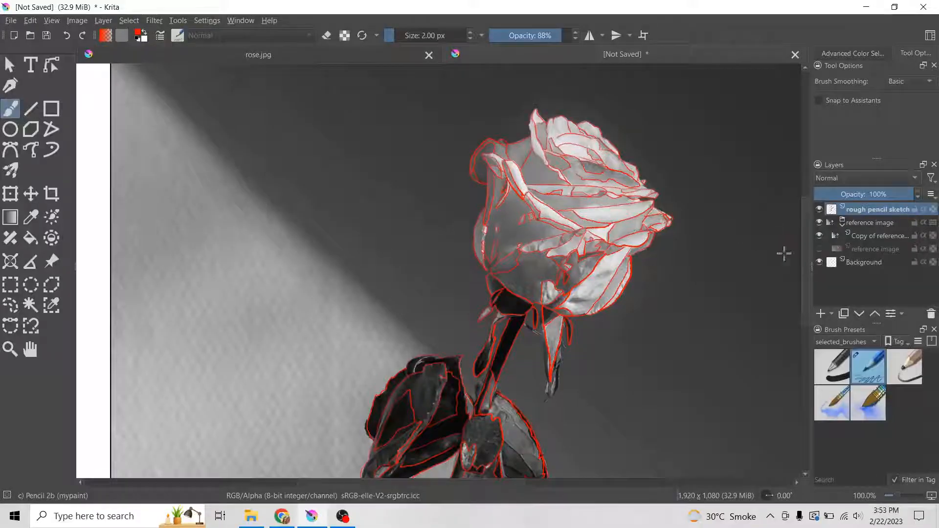
# Step: Hide the reference image group and brush a first dark red watercolor wash above the rose's upper petals
pyautogui.click(820, 223)
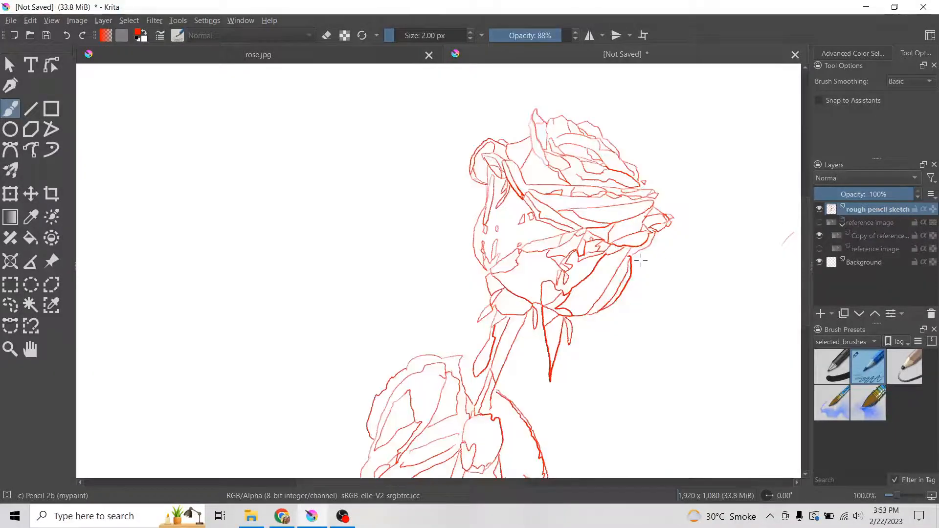
pyautogui.scroll(-3, 636, 267)
pyautogui.moveTo(614, 272); pyautogui.dragTo(566, 251)
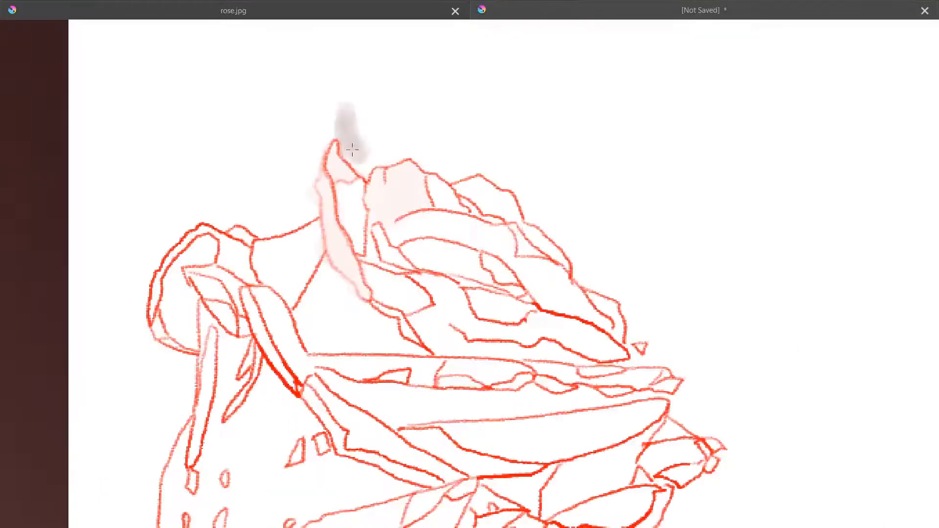
pyautogui.moveTo(352, 147)
pyautogui.mouseDown()
pyautogui.moveTo(503, 154)
pyautogui.moveTo(541, 210)
pyautogui.moveTo(629, 273)
pyautogui.moveTo(313, 116)
pyautogui.moveTo(317, 134)
pyautogui.moveTo(225, 208)
pyautogui.moveTo(286, 195)
pyautogui.mouseUp()
pyautogui.press('Tab')
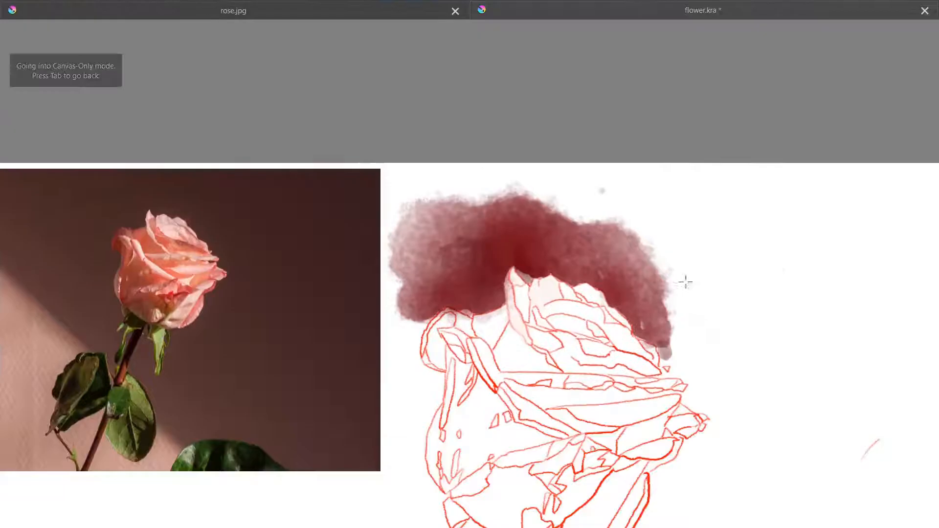
# Step: Extend the dark red background wash around the right, lower and left sides of the bloom, following the petal outlines
pyautogui.moveTo(686, 281)
pyautogui.mouseDown()
pyautogui.moveTo(682, 369)
pyautogui.moveTo(656, 324)
pyautogui.moveTo(646, 206)
pyautogui.moveTo(832, 494)
pyautogui.mouseUp()
pyautogui.moveTo(539, 230); pyautogui.dragTo(557, 111)
pyautogui.moveTo(587, 438)
pyautogui.mouseDown()
pyautogui.moveTo(645, 425)
pyautogui.moveTo(706, 337)
pyautogui.moveTo(655, 453)
pyautogui.moveTo(626, 456)
pyautogui.moveTo(802, 367)
pyautogui.mouseUp()
pyautogui.scroll(4, 713, 233)
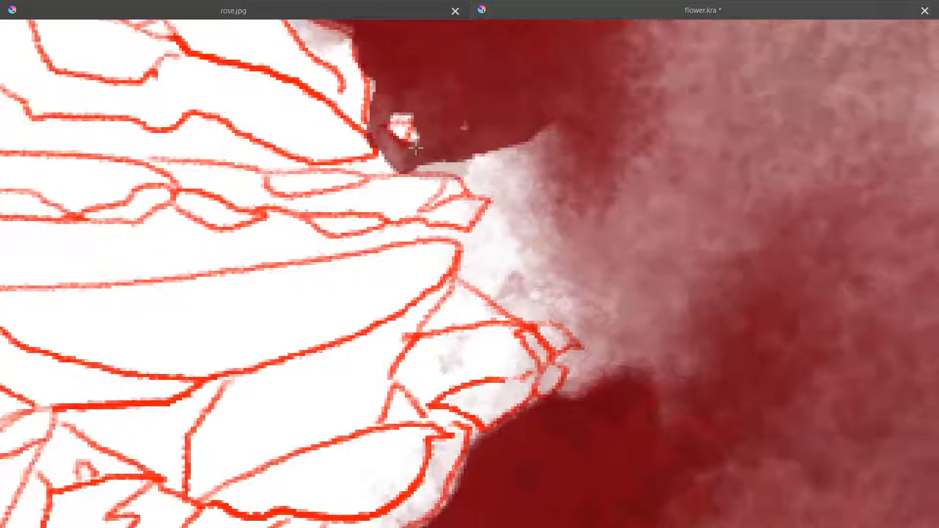
pyautogui.moveTo(438, 151)
pyautogui.mouseDown()
pyautogui.moveTo(522, 308)
pyautogui.moveTo(515, 252)
pyautogui.moveTo(783, 108)
pyautogui.mouseUp()
pyautogui.moveTo(690, 181)
pyautogui.mouseDown()
pyautogui.moveTo(671, 277)
pyautogui.moveTo(671, 263)
pyautogui.mouseUp()
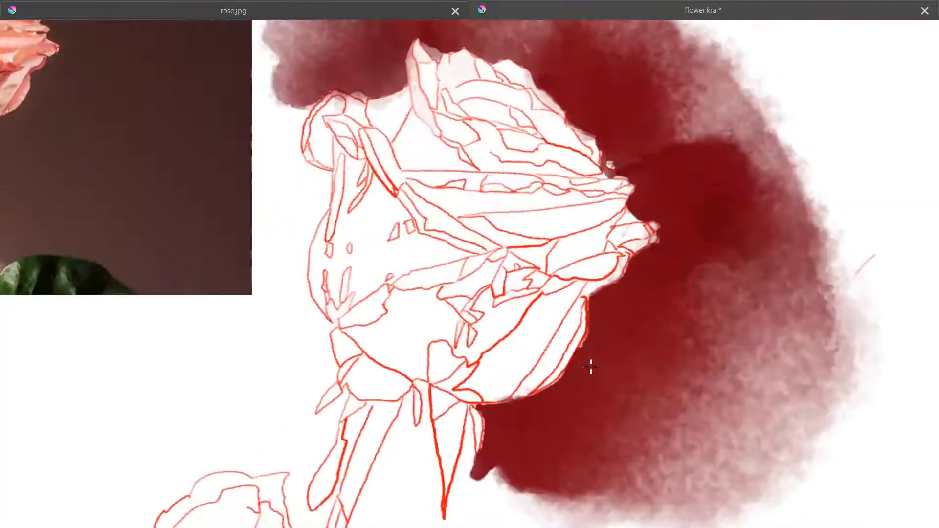
pyautogui.moveTo(592, 367); pyautogui.dragTo(715, 394)
pyautogui.moveTo(433, 157)
pyautogui.mouseDown()
pyautogui.moveTo(445, 352)
pyautogui.moveTo(394, 218)
pyautogui.moveTo(335, 140)
pyautogui.moveTo(271, 300)
pyautogui.mouseUp()
pyautogui.moveTo(327, 216)
pyautogui.mouseDown()
pyautogui.moveTo(392, 152)
pyautogui.moveTo(423, 272)
pyautogui.moveTo(609, 140)
pyautogui.moveTo(571, 225)
pyautogui.mouseUp()
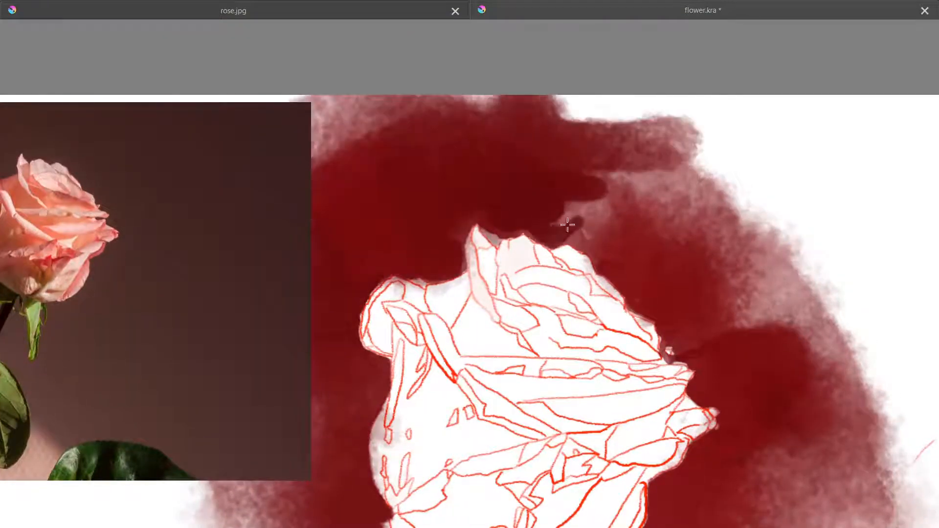
# Step: Fill more of the background above the rose with dark red and tint the upper right petals pale pink
pyautogui.moveTo(476, 278); pyautogui.dragTo(558, 212)
pyautogui.rightClick(558, 211)
pyautogui.click(559, 207)
pyautogui.rightClick(558, 215)
pyautogui.scroll(2, 563, 195)
pyautogui.moveTo(553, 245); pyautogui.dragTo(767, 262)
pyautogui.moveTo(806, 321); pyautogui.dragTo(855, 362)
pyautogui.moveTo(763, 169); pyautogui.dragTo(785, 199)
pyautogui.moveTo(842, 184)
pyautogui.mouseDown()
pyautogui.moveTo(813, 237)
pyautogui.moveTo(851, 215)
pyautogui.mouseUp()
pyautogui.scroll(-1, 851, 215)
pyautogui.moveTo(852, 215)
pyautogui.mouseDown()
pyautogui.moveTo(662, 247)
pyautogui.moveTo(714, 257)
pyautogui.moveTo(692, 269)
pyautogui.moveTo(771, 328)
pyautogui.mouseUp()
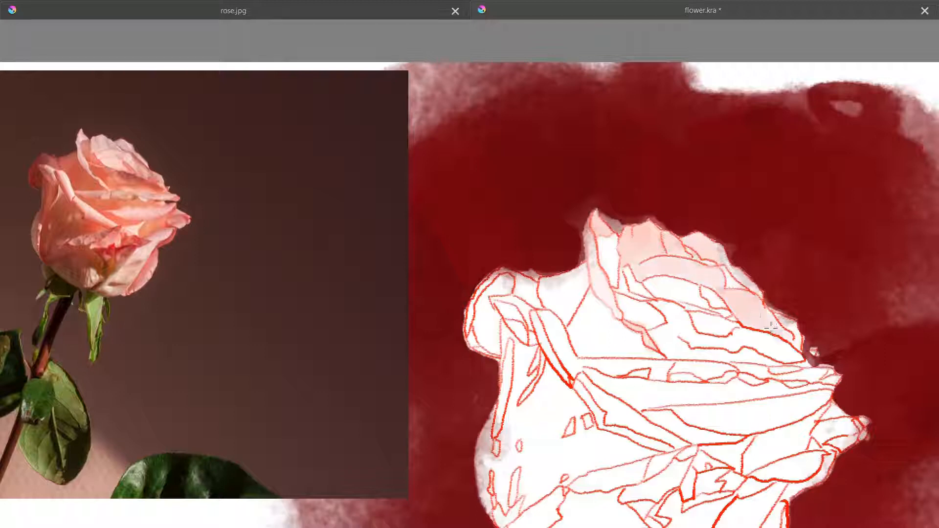
# Step: Paint pale pink over the long horizontal fold, the rolled edges and the wide curled petals in the bloom's middle
pyautogui.moveTo(584, 364)
pyautogui.mouseDown()
pyautogui.moveTo(827, 380)
pyautogui.moveTo(609, 410)
pyautogui.moveTo(682, 448)
pyautogui.mouseUp()
pyautogui.moveTo(516, 435); pyautogui.dragTo(524, 332)
pyautogui.moveTo(768, 369)
pyautogui.mouseDown()
pyautogui.moveTo(827, 355)
pyautogui.moveTo(859, 330)
pyautogui.mouseUp()
pyautogui.moveTo(685, 311)
pyautogui.mouseDown()
pyautogui.moveTo(801, 313)
pyautogui.moveTo(688, 309)
pyautogui.mouseUp()
pyautogui.moveTo(719, 346); pyautogui.dragTo(747, 363)
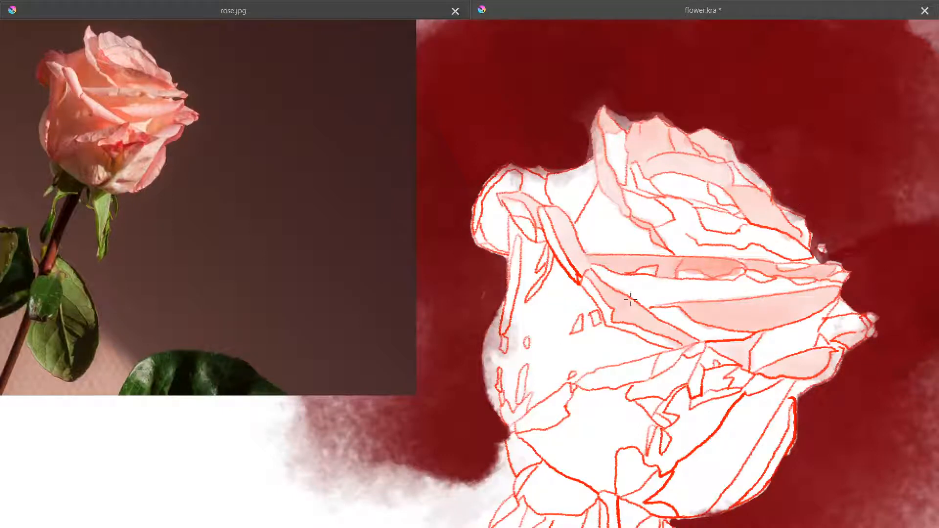
pyautogui.moveTo(775, 254); pyautogui.dragTo(678, 247)
# Step: Pick a deeper salmon pink and paint the shaded areas between the upper left petals
pyautogui.rightClick(508, 218)
pyautogui.click(503, 209)
pyautogui.click(614, 133)
pyautogui.moveTo(614, 133)
pyautogui.mouseDown()
pyautogui.moveTo(624, 180)
pyautogui.moveTo(661, 214)
pyautogui.moveTo(631, 198)
pyautogui.mouseUp()
pyautogui.hotkey('ctrl', 'z')
pyautogui.rightClick(665, 195)
pyautogui.click(660, 187)
pyautogui.moveTo(590, 168)
pyautogui.mouseDown()
pyautogui.moveTo(576, 208)
pyautogui.moveTo(555, 183)
pyautogui.mouseUp()
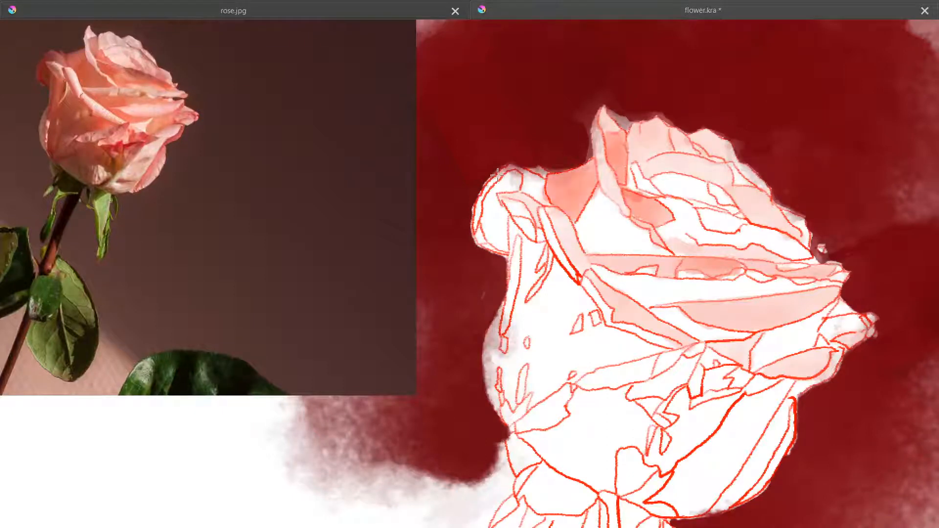
# Step: Paint the outer left and large front petals orange-red, the lower petal light orange, and the right petal shadows magenta
pyautogui.moveTo(497, 174)
pyautogui.mouseDown()
pyautogui.moveTo(543, 186)
pyautogui.moveTo(509, 362)
pyautogui.moveTo(571, 312)
pyautogui.moveTo(538, 381)
pyautogui.moveTo(636, 342)
pyautogui.moveTo(494, 343)
pyautogui.moveTo(550, 326)
pyautogui.moveTo(597, 352)
pyautogui.moveTo(489, 196)
pyautogui.moveTo(482, 235)
pyautogui.moveTo(505, 249)
pyautogui.moveTo(489, 189)
pyautogui.mouseUp()
pyautogui.moveTo(675, 303)
pyautogui.mouseDown()
pyautogui.moveTo(668, 277)
pyautogui.moveTo(692, 308)
pyautogui.moveTo(661, 288)
pyautogui.mouseUp()
pyautogui.hotkey('ctrl', 'z')
pyautogui.moveTo(734, 310)
pyautogui.mouseDown()
pyautogui.moveTo(653, 290)
pyautogui.moveTo(758, 313)
pyautogui.moveTo(821, 292)
pyautogui.moveTo(826, 342)
pyautogui.moveTo(722, 477)
pyautogui.moveTo(783, 377)
pyautogui.mouseUp()
pyautogui.rightClick(673, 275)
pyautogui.moveTo(653, 283)
pyautogui.mouseDown()
pyautogui.moveTo(695, 304)
pyautogui.moveTo(742, 309)
pyautogui.mouseUp()
pyautogui.moveTo(606, 433)
pyautogui.mouseDown()
pyautogui.moveTo(603, 460)
pyautogui.moveTo(545, 427)
pyautogui.moveTo(641, 386)
pyautogui.moveTo(558, 455)
pyautogui.moveTo(508, 387)
pyautogui.moveTo(538, 288)
pyautogui.mouseUp()
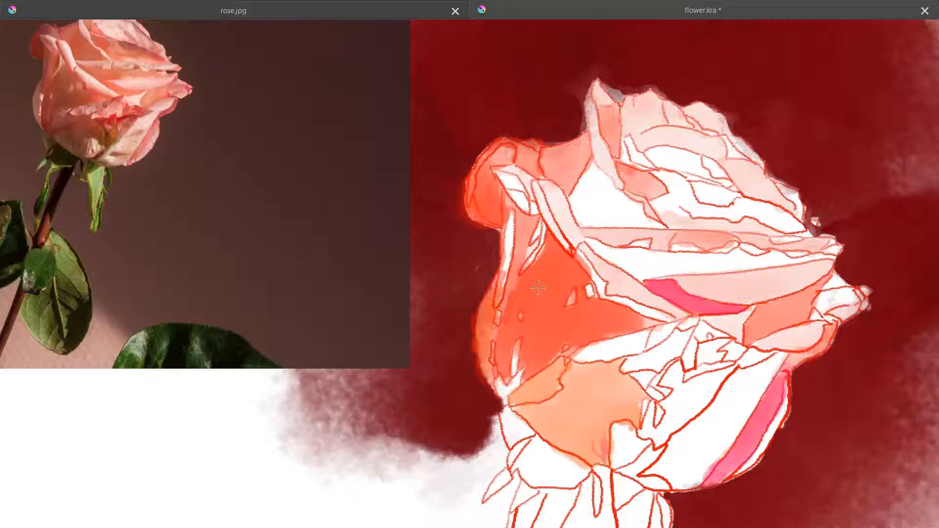
# Step: Pick a new color and tint the wide curled petal in the bloom's middle light pink
pyautogui.rightClick(712, 349)
pyautogui.click(686, 365)
pyautogui.rightClick(712, 289)
pyautogui.moveTo(684, 294); pyautogui.dragTo(800, 275)
# Step: Pick a cooler pink and glaze it over the upper petals and the right outer petal edges
pyautogui.rightClick(655, 268)
pyautogui.moveTo(636, 278); pyautogui.dragTo(623, 287)
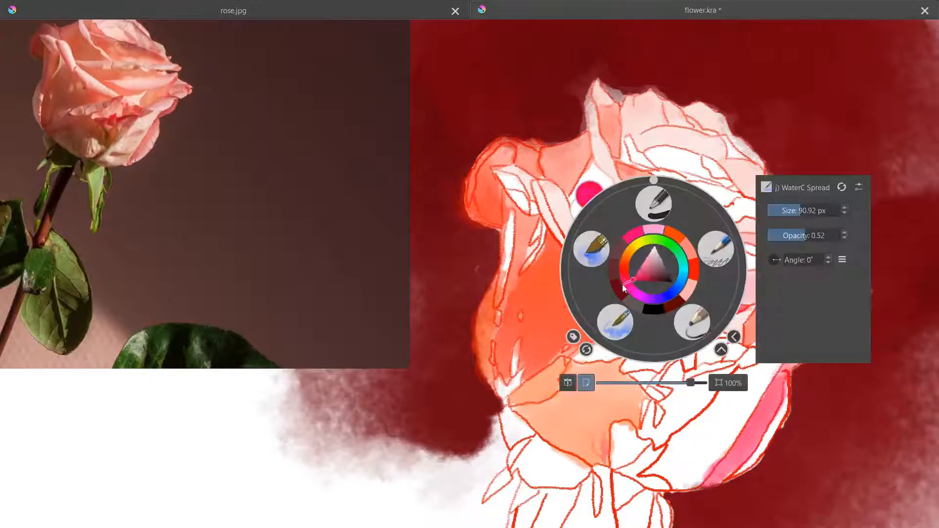
pyautogui.moveTo(611, 215)
pyautogui.mouseDown()
pyautogui.moveTo(575, 163)
pyautogui.moveTo(656, 225)
pyautogui.mouseUp()
pyautogui.moveTo(656, 225); pyautogui.dragTo(636, 167)
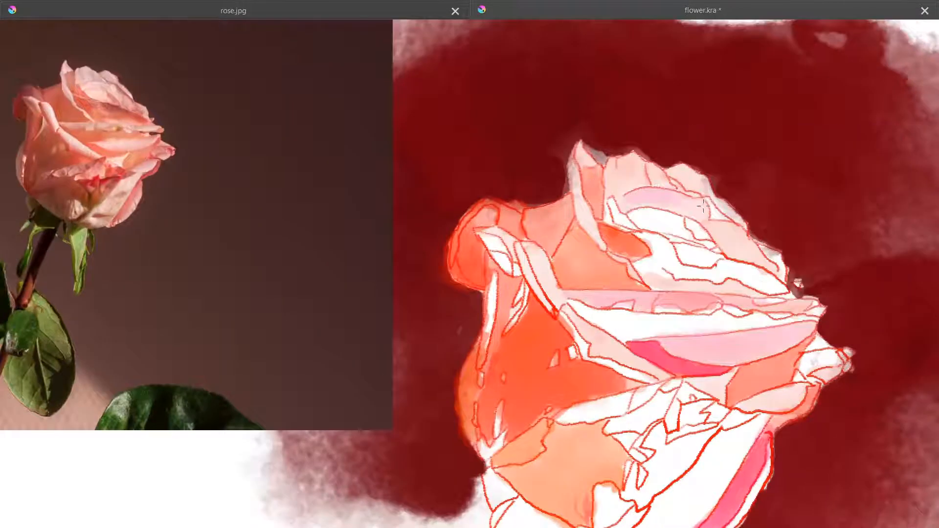
pyautogui.moveTo(704, 206); pyautogui.dragTo(636, 166)
pyautogui.moveTo(695, 171); pyautogui.dragTo(778, 264)
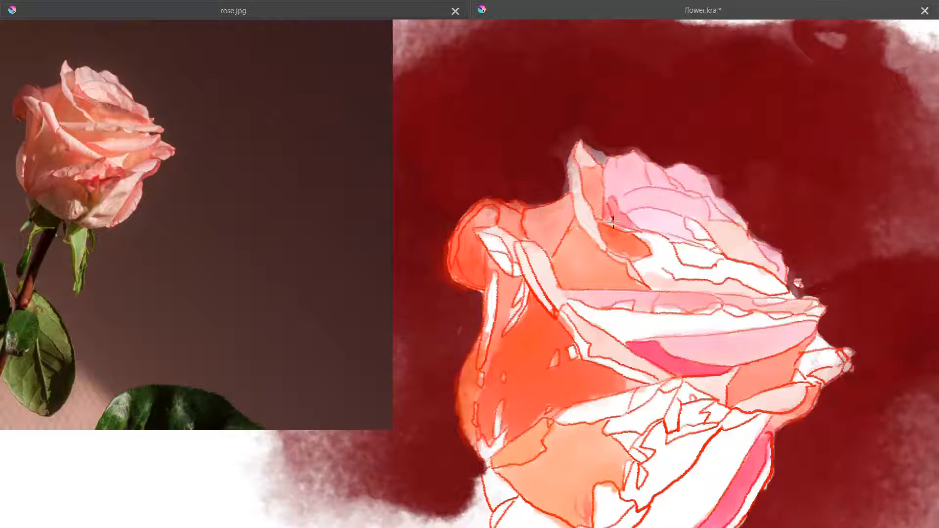
pyautogui.moveTo(713, 254)
pyautogui.mouseDown()
pyautogui.moveTo(675, 245)
pyautogui.moveTo(763, 283)
pyautogui.moveTo(636, 264)
pyautogui.moveTo(730, 260)
pyautogui.moveTo(778, 289)
pyautogui.mouseUp()
pyautogui.moveTo(631, 215)
pyautogui.mouseDown()
pyautogui.moveTo(685, 223)
pyautogui.moveTo(704, 239)
pyautogui.mouseUp()
# Step: Pick a muted orange and paint the shaded strip below the long horizontal petal fold
pyautogui.rightClick(663, 250)
pyautogui.rightClick(674, 326)
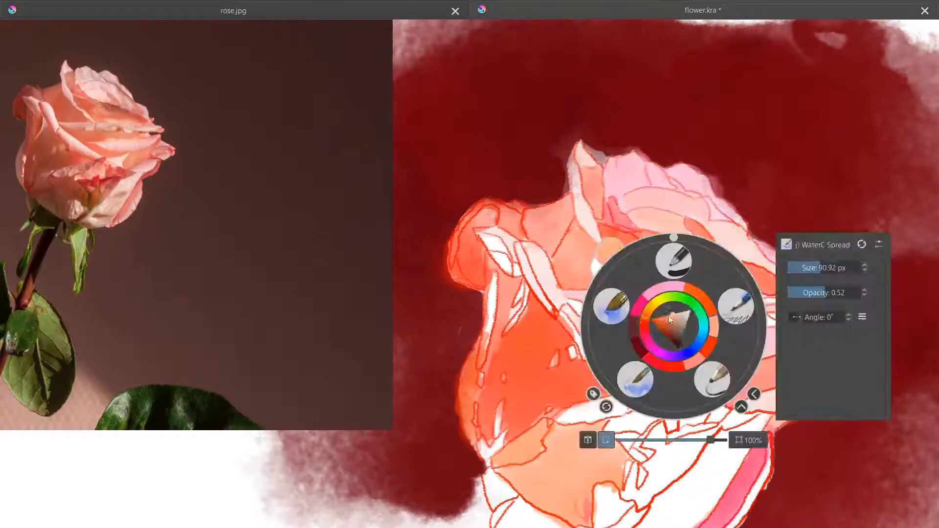
pyautogui.click(668, 317)
pyautogui.moveTo(575, 305)
pyautogui.mouseDown()
pyautogui.moveTo(623, 317)
pyautogui.moveTo(817, 311)
pyautogui.moveTo(753, 323)
pyautogui.mouseUp()
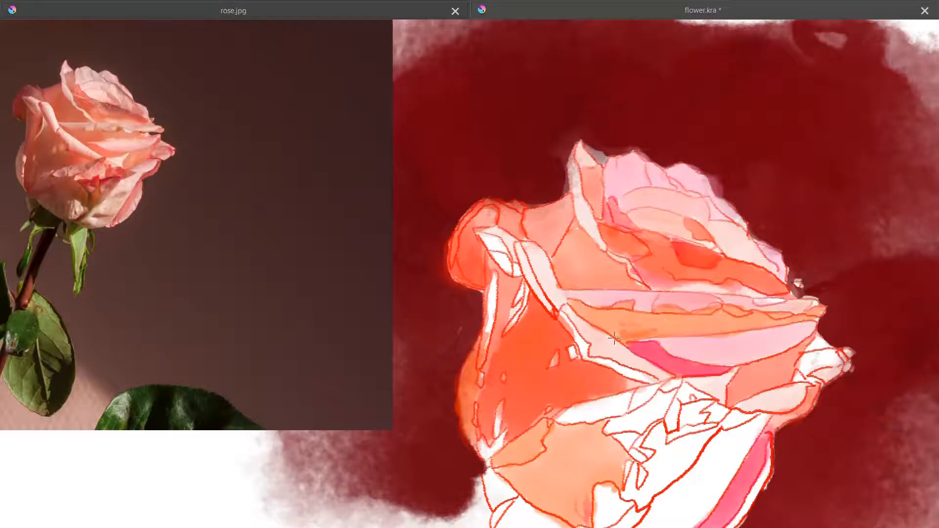
# Step: Paint the strip below the long horizontal fold bright orange and shade the lower front petals brown-orange
pyautogui.moveTo(615, 338)
pyautogui.mouseDown()
pyautogui.moveTo(594, 314)
pyautogui.moveTo(812, 315)
pyautogui.mouseUp()
pyautogui.moveTo(612, 508); pyautogui.dragTo(631, 443)
pyautogui.moveTo(676, 453)
pyautogui.mouseDown()
pyautogui.moveTo(731, 430)
pyautogui.moveTo(667, 489)
pyautogui.moveTo(621, 482)
pyautogui.mouseUp()
pyautogui.rightClick(642, 386)
pyautogui.click(627, 389)
pyautogui.moveTo(566, 442)
pyautogui.mouseDown()
pyautogui.moveTo(548, 406)
pyautogui.moveTo(565, 466)
pyautogui.moveTo(675, 391)
pyautogui.moveTo(684, 431)
pyautogui.moveTo(709, 416)
pyautogui.mouseUp()
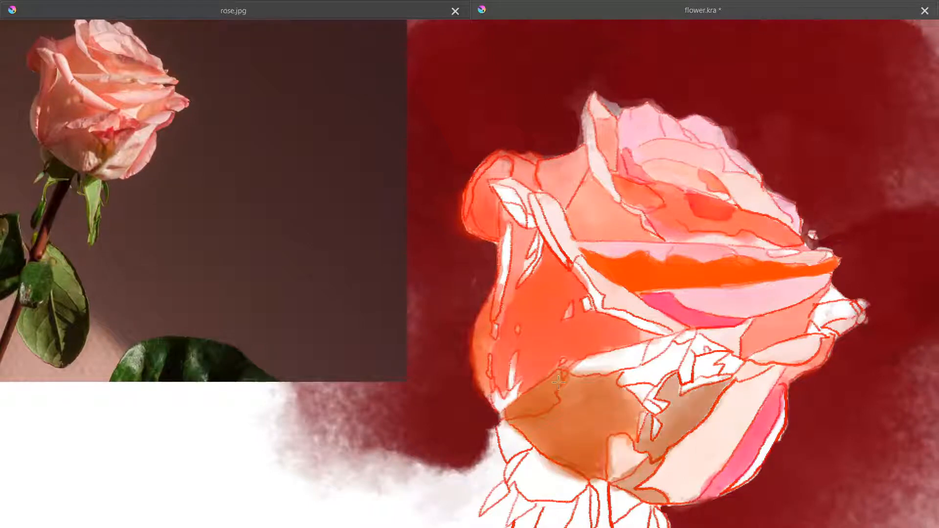
# Step: Pick a purple and shade the jagged folds at the front and the lower tip of the large left petal
pyautogui.rightClick(663, 363)
pyautogui.click(655, 368)
pyautogui.moveTo(629, 389)
pyautogui.mouseDown()
pyautogui.moveTo(660, 407)
pyautogui.moveTo(671, 376)
pyautogui.mouseUp()
pyautogui.moveTo(740, 376)
pyautogui.mouseDown()
pyautogui.moveTo(771, 366)
pyautogui.moveTo(691, 377)
pyautogui.moveTo(705, 340)
pyautogui.mouseUp()
pyautogui.moveTo(674, 339)
pyautogui.mouseDown()
pyautogui.moveTo(653, 356)
pyautogui.moveTo(668, 341)
pyautogui.mouseUp()
pyautogui.moveTo(498, 392)
pyautogui.mouseDown()
pyautogui.moveTo(505, 404)
pyautogui.moveTo(518, 385)
pyautogui.mouseUp()
pyautogui.moveTo(502, 381)
pyautogui.mouseDown()
pyautogui.moveTo(511, 345)
pyautogui.moveTo(577, 318)
pyautogui.mouseUp()
# Step: Pick pinkish-purple and peach tones and tint the lower front petal's upper edge and the small fold beside the right petal
pyautogui.rightClick(618, 349)
pyautogui.click(614, 342)
pyautogui.moveTo(583, 368); pyautogui.dragTo(649, 346)
pyautogui.rightClick(712, 337)
pyautogui.click(708, 330)
pyautogui.moveTo(719, 332); pyautogui.dragTo(733, 345)
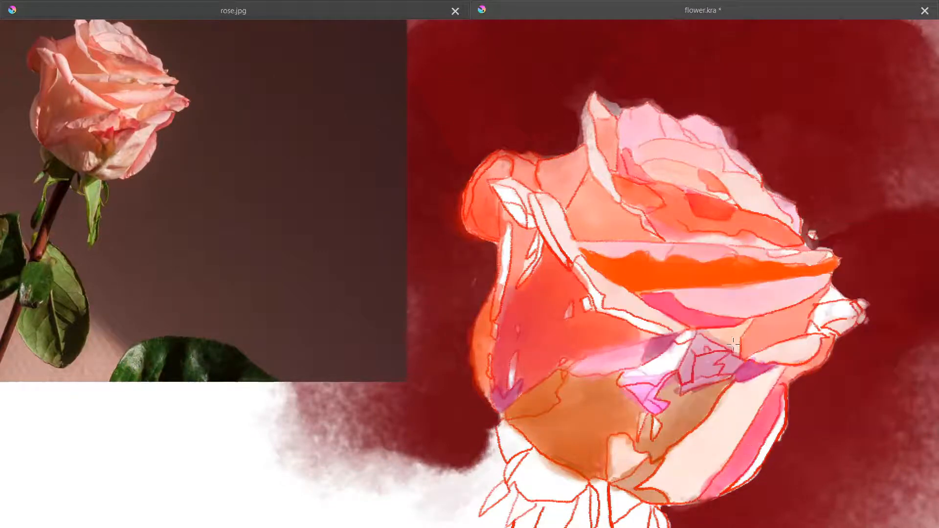
# Step: Glaze peach over the wide curled petal and the upper petals, shading the recesses between the upper petals brown
pyautogui.moveTo(690, 300); pyautogui.dragTo(802, 296)
pyautogui.moveTo(591, 133); pyautogui.dragTo(609, 184)
pyautogui.moveTo(706, 176); pyautogui.dragTo(722, 188)
pyautogui.moveTo(704, 133); pyautogui.dragTo(691, 142)
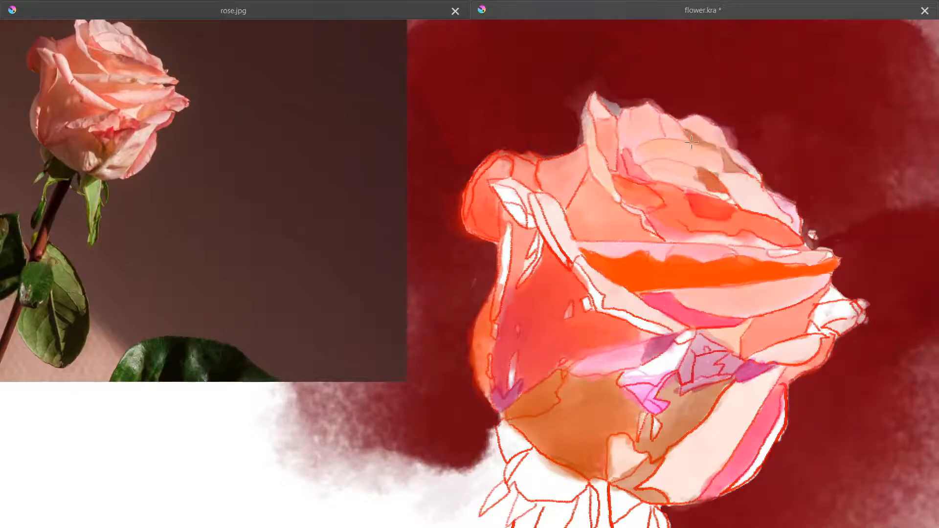
# Step: Shade the back petals and the rose's outer left edge with muted brown
pyautogui.moveTo(691, 198)
pyautogui.mouseDown()
pyautogui.moveTo(795, 239)
pyautogui.moveTo(617, 183)
pyautogui.moveTo(648, 235)
pyautogui.mouseUp()
pyautogui.moveTo(579, 155); pyautogui.dragTo(550, 189)
pyautogui.moveTo(504, 161)
pyautogui.mouseDown()
pyautogui.moveTo(482, 227)
pyautogui.moveTo(472, 210)
pyautogui.moveTo(497, 313)
pyautogui.mouseUp()
pyautogui.moveTo(510, 249)
pyautogui.mouseDown()
pyautogui.moveTo(489, 350)
pyautogui.moveTo(536, 376)
pyautogui.moveTo(511, 404)
pyautogui.mouseUp()
# Step: Pick new reddish-brown tones and paint the small jagged folds at the front of the bloom
pyautogui.rightClick(612, 349)
pyautogui.click(575, 400)
pyautogui.rightClick(581, 332)
pyautogui.click(518, 313)
pyautogui.rightClick(647, 396)
pyautogui.click(586, 377)
pyautogui.moveTo(658, 418); pyautogui.dragTo(638, 434)
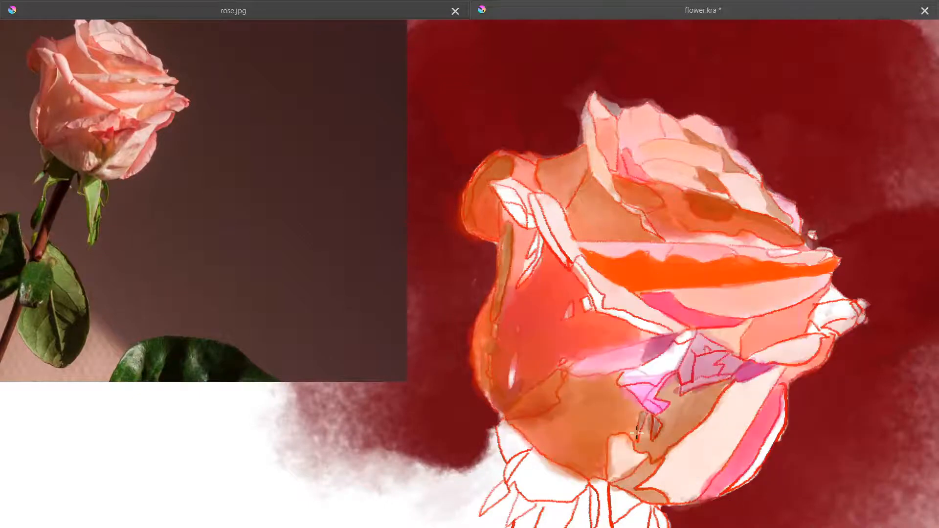
pyautogui.moveTo(635, 384)
pyautogui.mouseDown()
pyautogui.moveTo(650, 399)
pyautogui.moveTo(624, 378)
pyautogui.mouseUp()
# Step: Pick a muted red and shade the folded rims of the large left petal, including its curled upper tip
pyautogui.rightClick(666, 391)
pyautogui.click(687, 424)
pyautogui.rightClick(649, 325)
pyautogui.click(586, 305)
pyautogui.rightClick(561, 231)
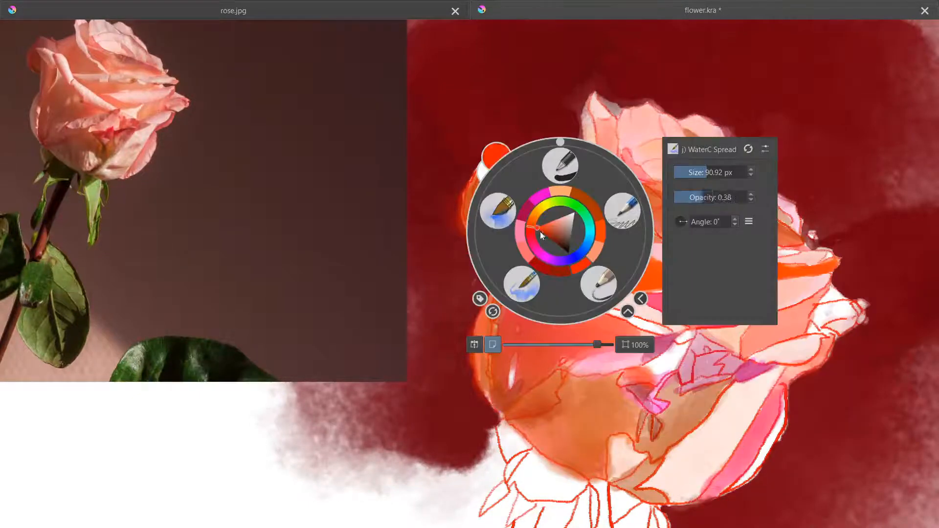
pyautogui.click(540, 233)
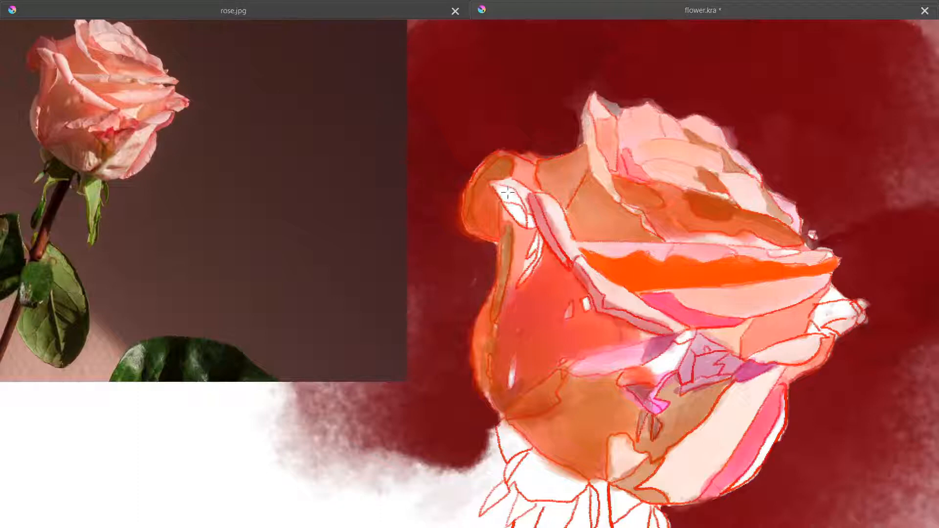
pyautogui.moveTo(498, 189); pyautogui.dragTo(532, 226)
# Step: Temporarily hide the rough pencil sketch layer to check the whole painting without its lines
pyautogui.rightClick(713, 360)
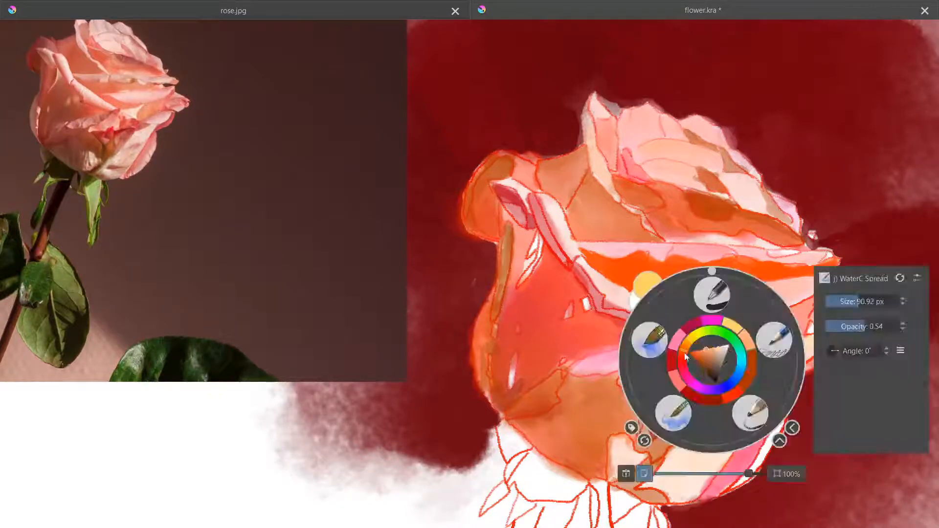
pyautogui.scroll(-4, 636, 294)
pyautogui.press('Tab')
pyautogui.click(805, 225)
pyautogui.click(805, 225)
pyautogui.press('Tab')
# Step: Pick yellow-green and blue-green tones and paint the sepals at the left base of the rose
pyautogui.rightClick(629, 278)
pyautogui.click(638, 250)
pyautogui.click(629, 272)
pyautogui.moveTo(435, 295); pyautogui.dragTo(462, 297)
pyautogui.rightClick(478, 299)
pyautogui.click(473, 287)
pyautogui.moveTo(429, 268)
pyautogui.mouseDown()
pyautogui.moveTo(436, 280)
pyautogui.moveTo(420, 309)
pyautogui.mouseUp()
# Step: Paint the long right sepal yellow and fill most of the right leaf with pale yellow
pyautogui.rightClick(458, 304)
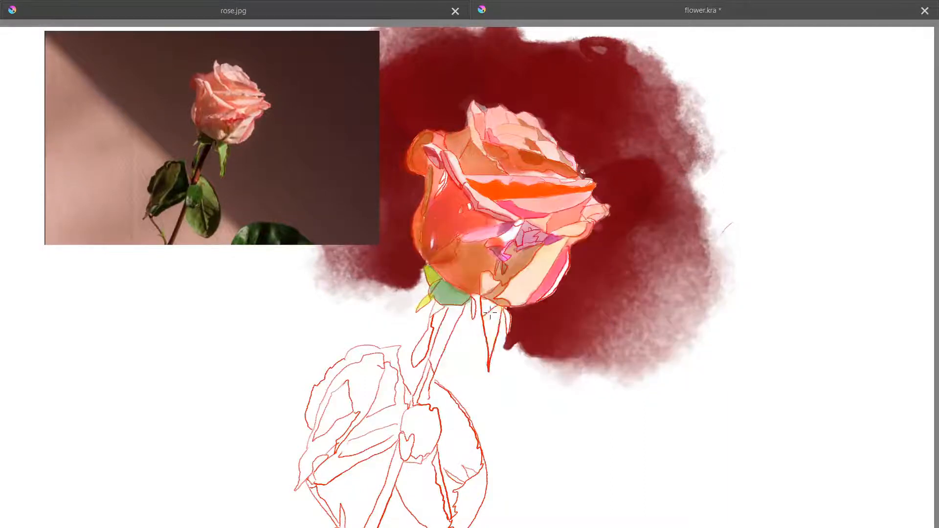
pyautogui.moveTo(503, 413); pyautogui.dragTo(509, 380)
pyautogui.moveTo(416, 436); pyautogui.dragTo(442, 482)
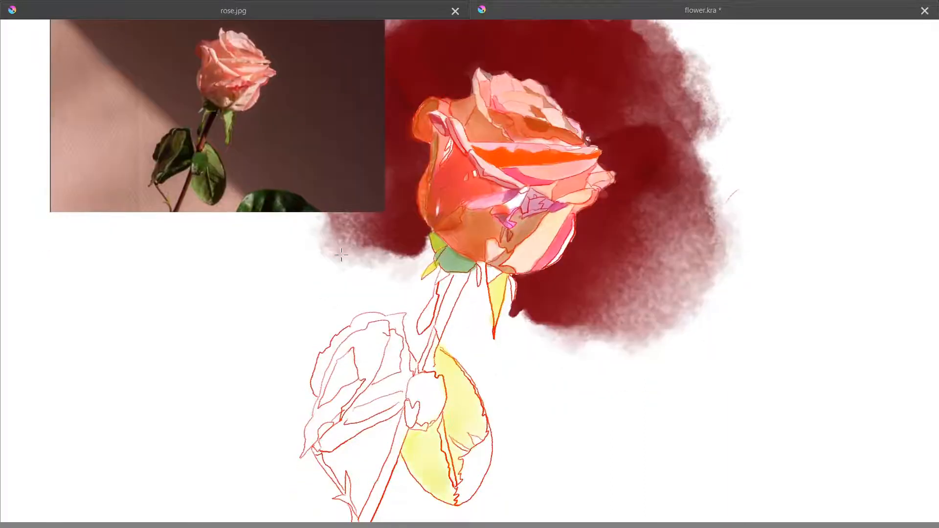
# Step: Pick a cooler green, paint the remaining sepals, and glaze it over the yellow sepals and the right leaf
pyautogui.rightClick(479, 307)
pyautogui.moveTo(449, 264)
pyautogui.mouseDown()
pyautogui.moveTo(441, 277)
pyautogui.moveTo(497, 274)
pyautogui.mouseUp()
pyautogui.click(480, 311)
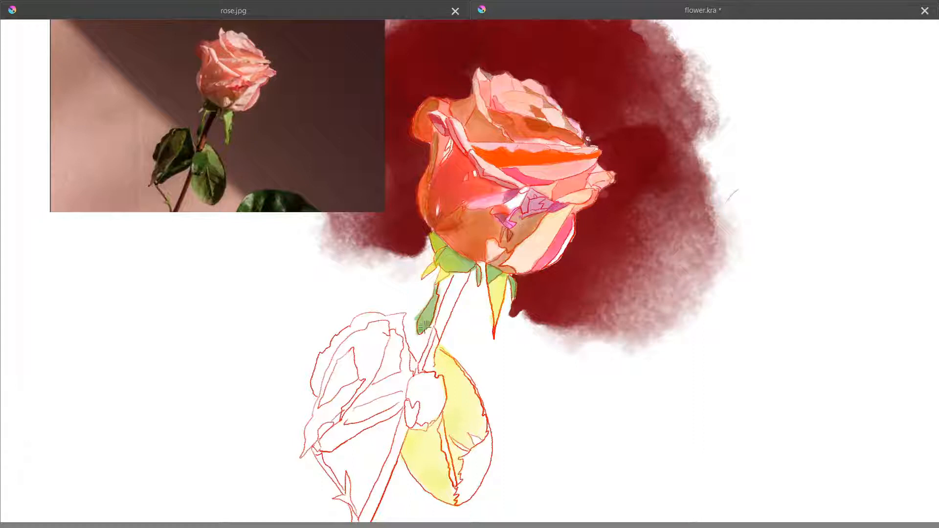
pyautogui.moveTo(435, 241); pyautogui.dragTo(443, 255)
pyautogui.moveTo(491, 281); pyautogui.dragTo(497, 316)
pyautogui.moveTo(441, 356); pyautogui.dragTo(472, 430)
pyautogui.moveTo(416, 440); pyautogui.dragTo(435, 482)
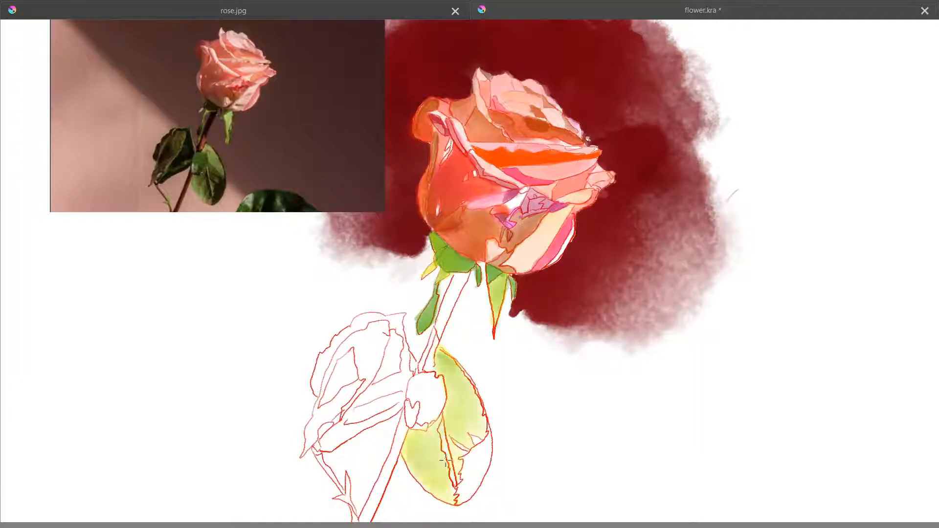
# Step: Paint darker green veins and the shaded lower lobe of the right leaf, blending green over its lighter areas
pyautogui.moveTo(443, 426); pyautogui.dragTo(454, 494)
pyautogui.moveTo(424, 433); pyautogui.dragTo(438, 460)
pyautogui.moveTo(449, 418); pyautogui.dragTo(471, 435)
pyautogui.moveTo(462, 489)
pyautogui.mouseDown()
pyautogui.moveTo(483, 443)
pyautogui.moveTo(470, 499)
pyautogui.mouseUp()
pyautogui.moveTo(485, 441); pyautogui.dragTo(455, 484)
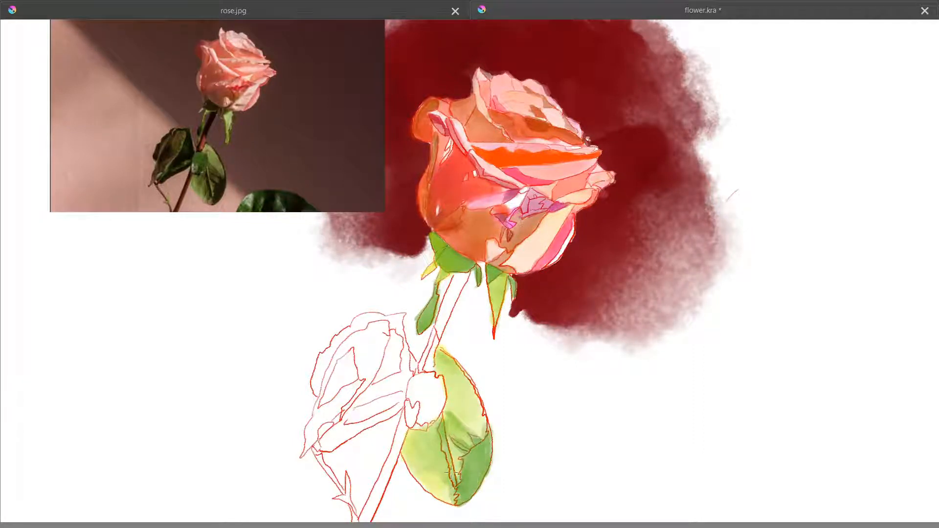
pyautogui.moveTo(452, 425); pyautogui.dragTo(445, 477)
pyautogui.moveTo(475, 400); pyautogui.dragTo(436, 464)
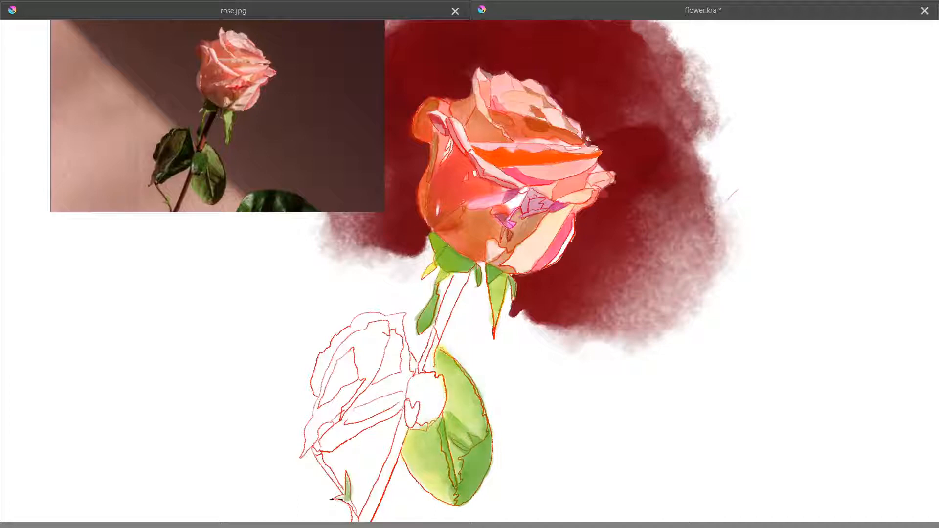
# Step: Paint the small side twig green, then pick a gray-brown and fill the main stem
pyautogui.moveTo(336, 499); pyautogui.dragTo(358, 516)
pyautogui.rightClick(471, 294)
pyautogui.click(459, 299)
pyautogui.rightClick(459, 297)
pyautogui.moveTo(456, 277); pyautogui.dragTo(447, 295)
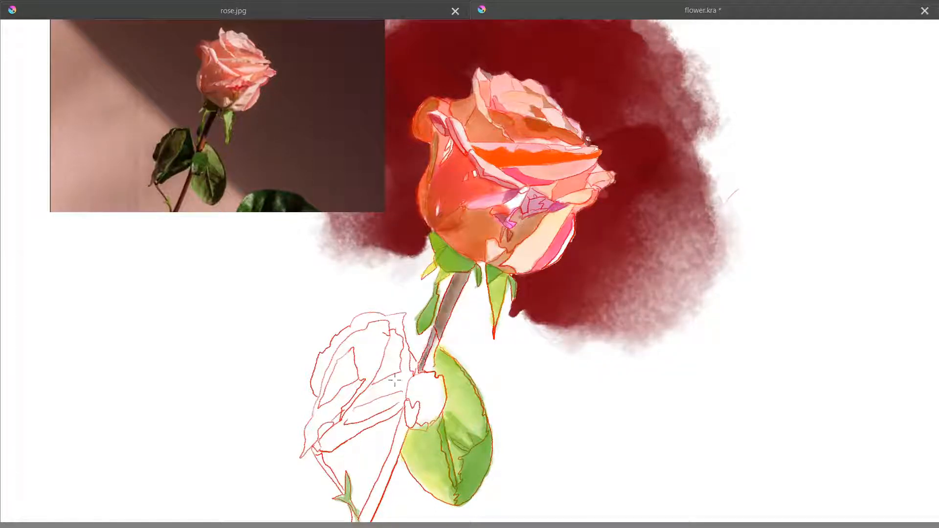
pyautogui.moveTo(403, 414); pyautogui.dragTo(366, 520)
# Step: Paint the stem's lit joint above the leaves orange and fill the small round leaf with gray-green
pyautogui.rightClick(501, 305)
pyautogui.click(504, 302)
pyautogui.moveTo(435, 340); pyautogui.dragTo(427, 369)
pyautogui.rightClick(371, 327)
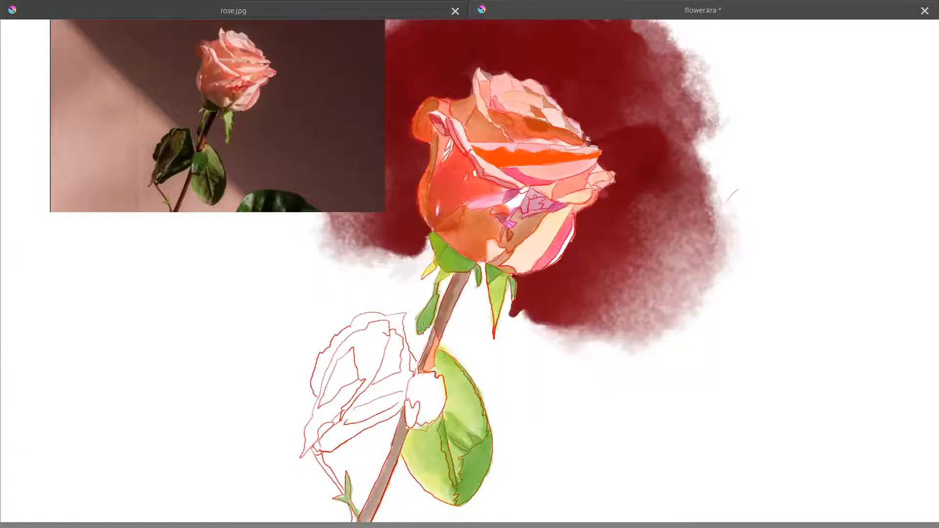
pyautogui.moveTo(423, 328); pyautogui.dragTo(434, 308)
pyautogui.moveTo(416, 381)
pyautogui.mouseDown()
pyautogui.moveTo(431, 414)
pyautogui.moveTo(416, 416)
pyautogui.moveTo(427, 401)
pyautogui.mouseUp()
# Step: Pick a pale yellow-green for the middle of the left leaf and paint its surrounding folds gray-green
pyautogui.rightClick(453, 323)
pyautogui.click(443, 317)
pyautogui.moveTo(382, 327)
pyautogui.mouseDown()
pyautogui.moveTo(358, 388)
pyautogui.moveTo(354, 371)
pyautogui.mouseUp()
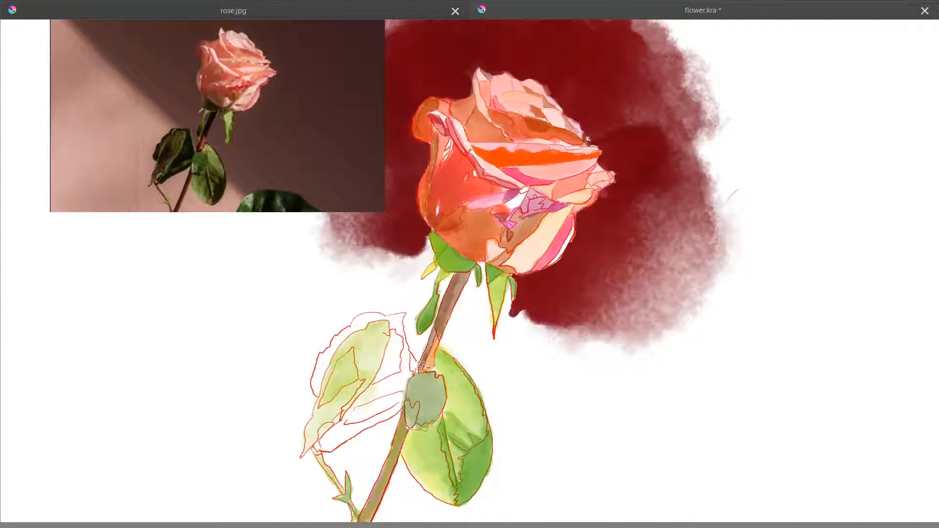
pyautogui.moveTo(385, 371)
pyautogui.mouseDown()
pyautogui.moveTo(390, 407)
pyautogui.moveTo(344, 331)
pyautogui.moveTo(315, 384)
pyautogui.moveTo(375, 317)
pyautogui.mouseUp()
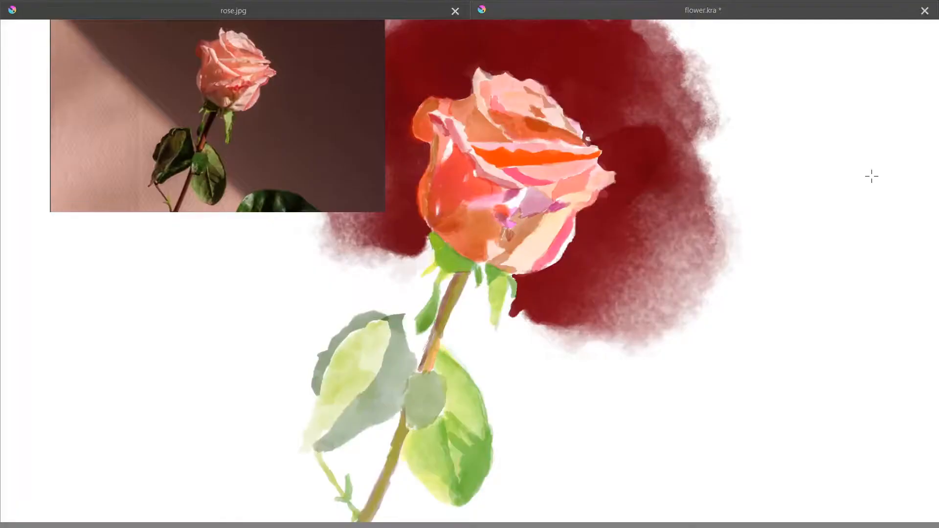
# Step: Pick a dark red and brush a soft background wash below the bloom and along its left side
pyautogui.rightClick(671, 272)
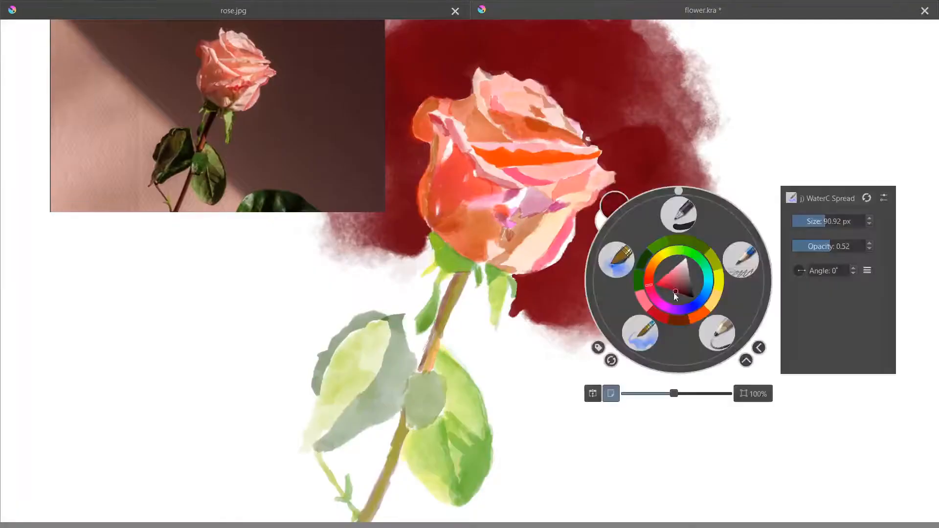
pyautogui.click(671, 272)
pyautogui.moveTo(511, 289)
pyautogui.mouseDown()
pyautogui.moveTo(532, 310)
pyautogui.moveTo(484, 274)
pyautogui.mouseUp()
pyautogui.moveTo(450, 325)
pyautogui.mouseDown()
pyautogui.moveTo(472, 350)
pyautogui.moveTo(497, 444)
pyautogui.moveTo(623, 343)
pyautogui.moveTo(646, 411)
pyautogui.mouseUp()
pyautogui.moveTo(291, 146); pyautogui.dragTo(377, 145)
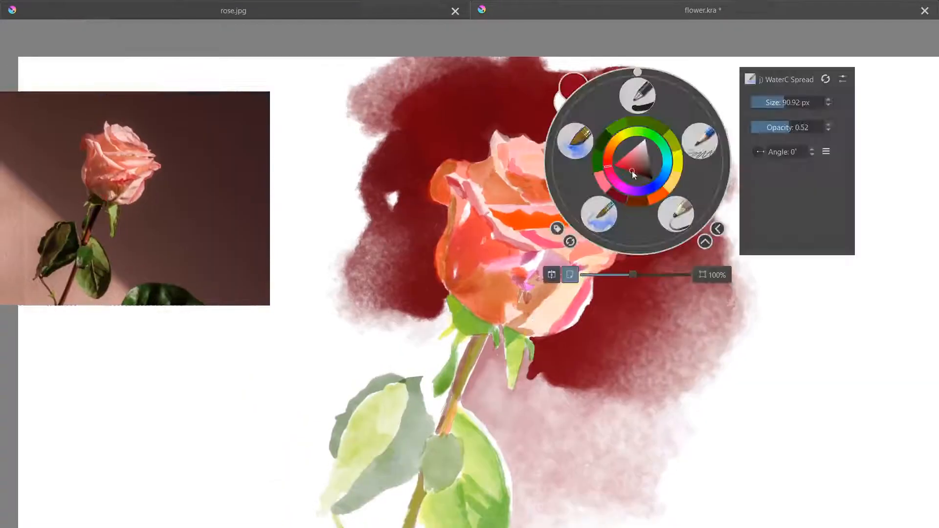
# Step: Brush thin dark strokes along the diagonal shadow edge in the background left of the rose
pyautogui.click(632, 171)
pyautogui.moveTo(313, 264); pyautogui.dragTo(406, 367)
pyautogui.moveTo(274, 220); pyautogui.dragTo(353, 303)
pyautogui.moveTo(446, 309)
pyautogui.mouseDown()
pyautogui.moveTo(416, 349)
pyautogui.moveTo(394, 321)
pyautogui.mouseUp()
# Step: Pick a brownish tone, tint the gap in the red background, and wash the area left of the upper stem
pyautogui.rightClick(409, 285)
pyautogui.click(408, 285)
pyautogui.moveTo(389, 196); pyautogui.dragTo(394, 203)
pyautogui.rightClick(414, 199)
pyautogui.click(413, 248)
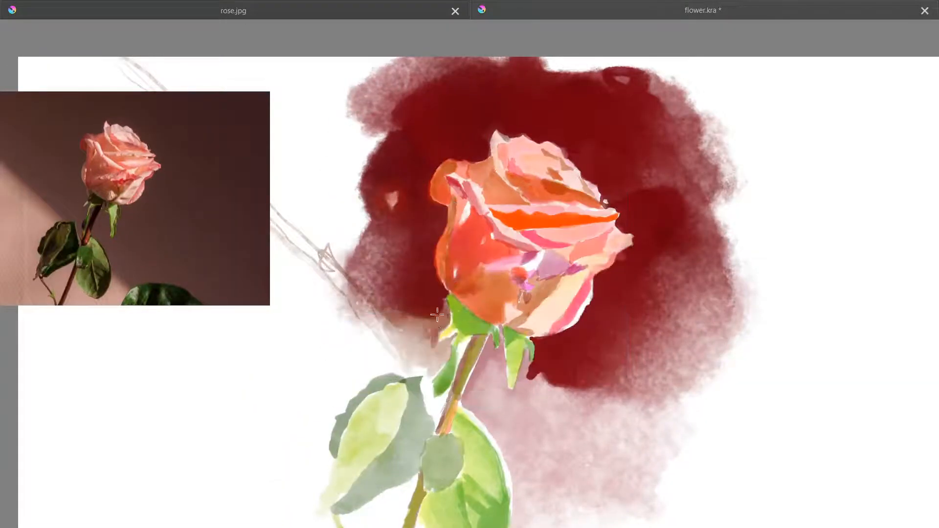
pyautogui.moveTo(437, 314)
pyautogui.mouseDown()
pyautogui.moveTo(445, 343)
pyautogui.moveTo(425, 358)
pyautogui.moveTo(437, 407)
pyautogui.mouseUp()
# Step: Pick darker tones, cover the gap in the red background, and brush a pale gray wash toward the upper left
pyautogui.press('Tab')
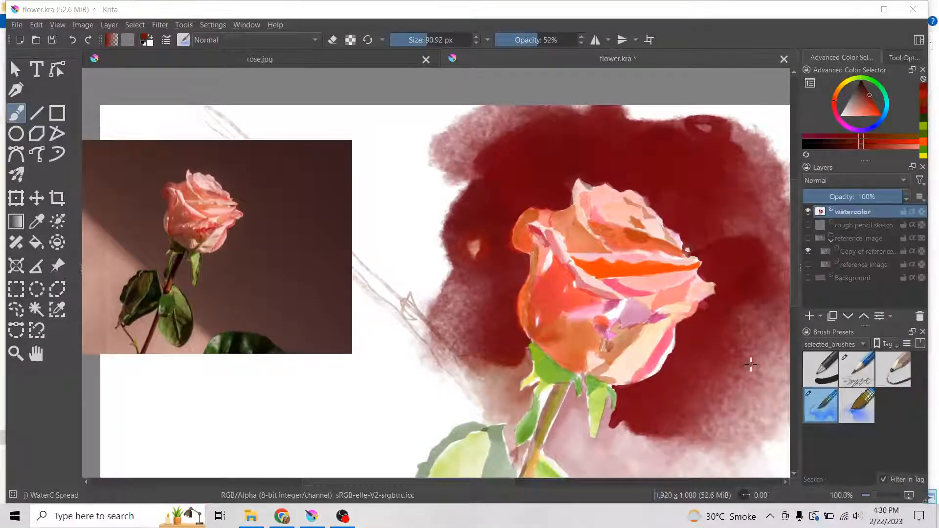
pyautogui.press('Tab')
pyautogui.rightClick(452, 247)
pyautogui.click(452, 247)
pyautogui.rightClick(386, 202)
pyautogui.click(386, 201)
pyautogui.click(393, 199)
pyautogui.moveTo(349, 222); pyautogui.dragTo(322, 155)
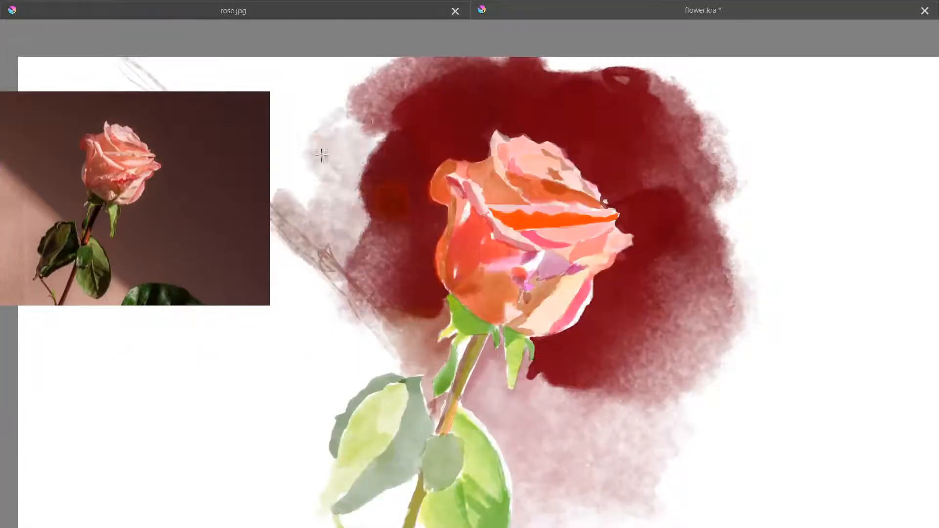
# Step: Pick a light brown and wash the lower background around the leaves and stem with beige
pyautogui.press('Tab')
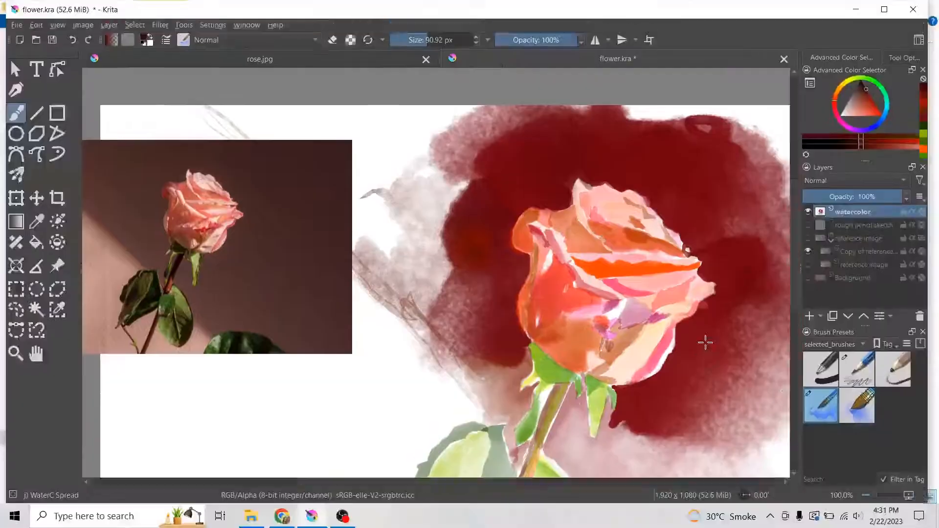
pyautogui.press('Tab')
pyautogui.moveTo(540, 392); pyautogui.dragTo(563, 398)
pyautogui.rightClick(573, 385)
pyautogui.click(573, 385)
pyautogui.moveTo(528, 364)
pyautogui.mouseDown()
pyautogui.moveTo(581, 396)
pyautogui.moveTo(514, 406)
pyautogui.moveTo(694, 338)
pyautogui.moveTo(699, 357)
pyautogui.mouseUp()
pyautogui.moveTo(393, 371)
pyautogui.mouseDown()
pyautogui.moveTo(394, 310)
pyautogui.moveTo(365, 315)
pyautogui.moveTo(321, 401)
pyautogui.moveTo(329, 266)
pyautogui.moveTo(273, 246)
pyautogui.moveTo(90, 486)
pyautogui.moveTo(342, 516)
pyautogui.moveTo(373, 445)
pyautogui.moveTo(379, 492)
pyautogui.moveTo(479, 513)
pyautogui.moveTo(534, 440)
pyautogui.moveTo(518, 436)
pyautogui.moveTo(577, 499)
pyautogui.mouseUp()
# Step: Pick a reddish-brown and extend the background wash to the right of the rose and toward the lower right
pyautogui.rightClick(475, 294)
pyautogui.click(326, 314)
pyautogui.rightClick(663, 354)
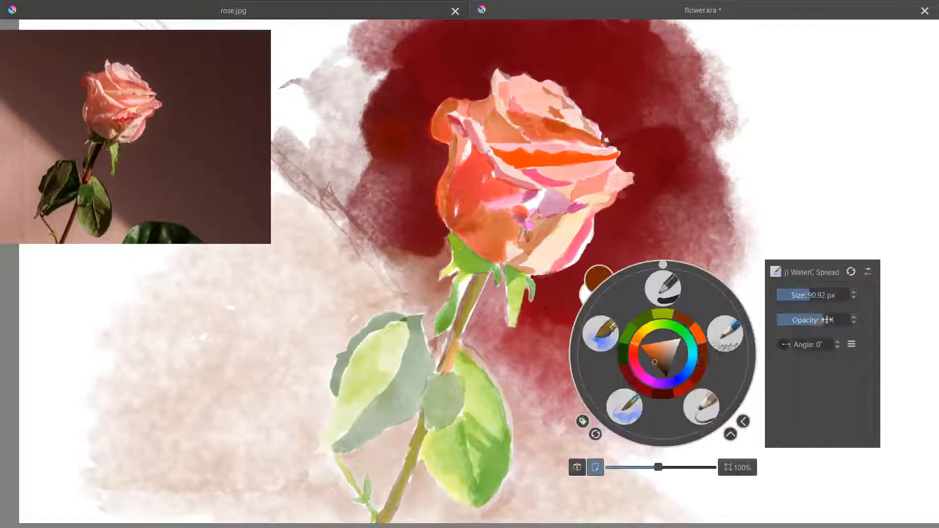
pyautogui.click(662, 358)
pyautogui.moveTo(563, 391)
pyautogui.mouseDown()
pyautogui.moveTo(724, 455)
pyautogui.moveTo(805, 157)
pyautogui.moveTo(708, 460)
pyautogui.moveTo(763, 490)
pyautogui.mouseUp()
# Step: Pick a warm dark red and glaze the upper background around the bloom, reinforcing the diagonal shadow strokes
pyautogui.scroll(-1, 756, 167)
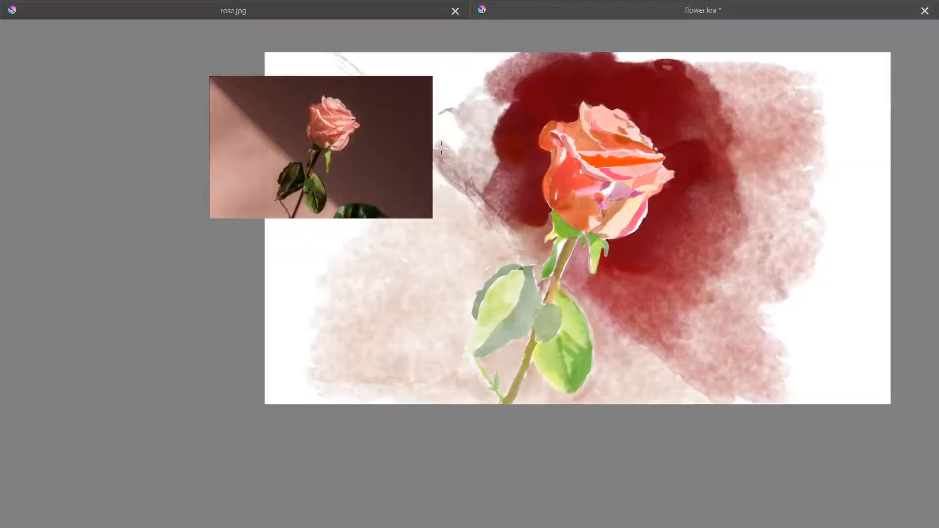
pyautogui.moveTo(612, 58); pyautogui.dragTo(665, 57)
pyautogui.rightClick(706, 136)
pyautogui.click(705, 137)
pyautogui.moveTo(778, 71)
pyautogui.mouseDown()
pyautogui.moveTo(520, 55)
pyautogui.moveTo(455, 161)
pyautogui.moveTo(567, 59)
pyautogui.mouseUp()
pyautogui.moveTo(333, 47); pyautogui.dragTo(377, 61)
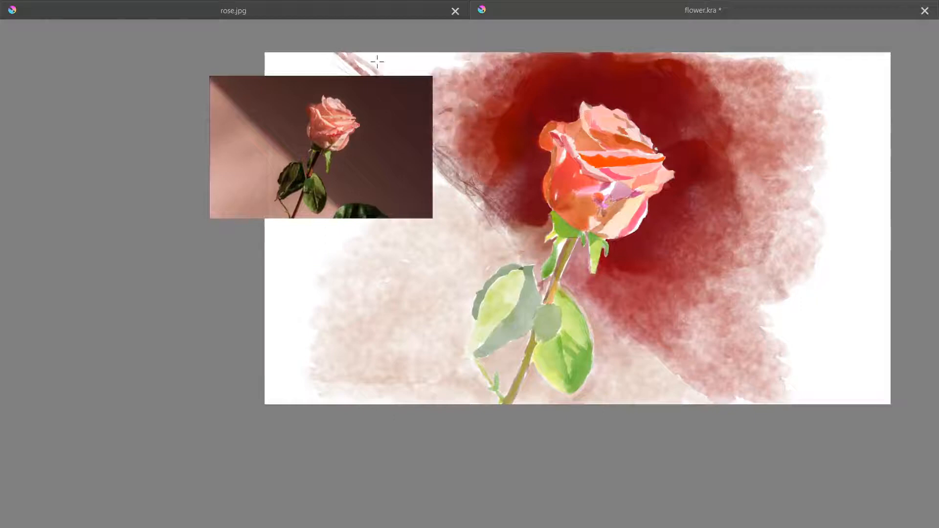
pyautogui.moveTo(610, 285); pyautogui.dragTo(501, 316)
# Step: Pick a dark green and glaze it over the stem, side twig, round leaf and shaded parts of the left leaf
pyautogui.scroll(1, 501, 315)
pyautogui.rightClick(491, 247)
pyautogui.click(472, 246)
pyautogui.moveTo(440, 260)
pyautogui.mouseDown()
pyautogui.moveTo(451, 244)
pyautogui.moveTo(413, 306)
pyautogui.moveTo(358, 452)
pyautogui.moveTo(380, 424)
pyautogui.moveTo(370, 325)
pyautogui.moveTo(383, 314)
pyautogui.moveTo(336, 392)
pyautogui.moveTo(393, 352)
pyautogui.moveTo(399, 368)
pyautogui.moveTo(322, 354)
pyautogui.moveTo(333, 352)
pyautogui.moveTo(335, 295)
pyautogui.moveTo(380, 293)
pyautogui.moveTo(392, 407)
pyautogui.moveTo(326, 412)
pyautogui.moveTo(320, 458)
pyautogui.mouseUp()
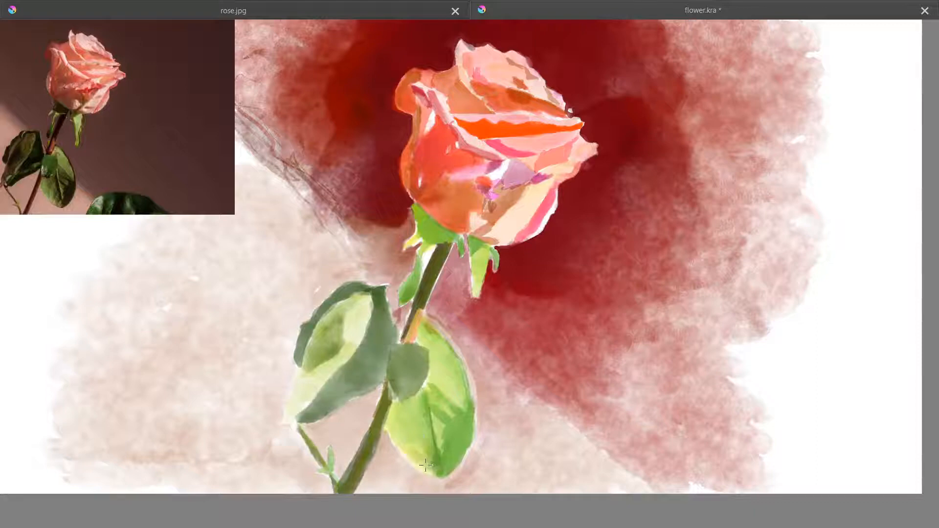
pyautogui.moveTo(425, 465)
pyautogui.mouseDown()
pyautogui.moveTo(456, 460)
pyautogui.moveTo(424, 243)
pyautogui.mouseUp()
# Step: Pick a deeper shade and darken the area around the sepals and upper stem
pyautogui.rightClick(592, 247)
pyautogui.click(576, 250)
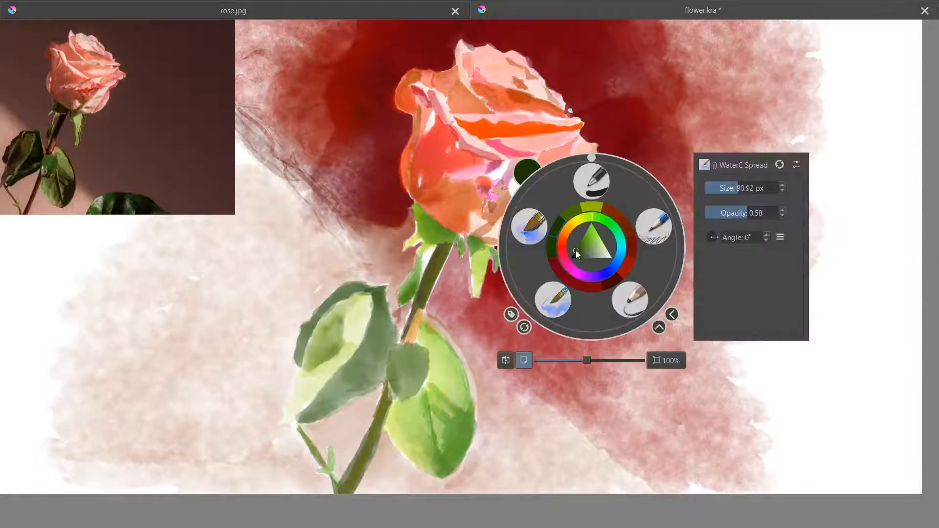
pyautogui.click(429, 260)
pyautogui.moveTo(434, 289); pyautogui.dragTo(455, 250)
pyautogui.moveTo(412, 216)
pyautogui.mouseDown()
pyautogui.moveTo(402, 255)
pyautogui.moveTo(367, 259)
pyautogui.moveTo(374, 274)
pyautogui.mouseUp()
pyautogui.moveTo(453, 249); pyautogui.dragTo(450, 310)
# Step: Pick a warm yellow and glaze it over the light petal below the bright orange strip
pyautogui.moveTo(561, 229); pyautogui.dragTo(575, 268)
pyautogui.rightClick(607, 271)
pyautogui.click(609, 264)
pyautogui.moveTo(581, 175)
pyautogui.mouseDown()
pyautogui.moveTo(555, 183)
pyautogui.moveTo(590, 175)
pyautogui.mouseUp()
# Step: Try new colors and glaze pink over the topmost petals and the light lower right petal
pyautogui.rightClick(660, 233)
pyautogui.rightClick(593, 195)
pyautogui.click(595, 186)
pyautogui.click(503, 155)
pyautogui.rightClick(614, 241)
pyautogui.click(549, 246)
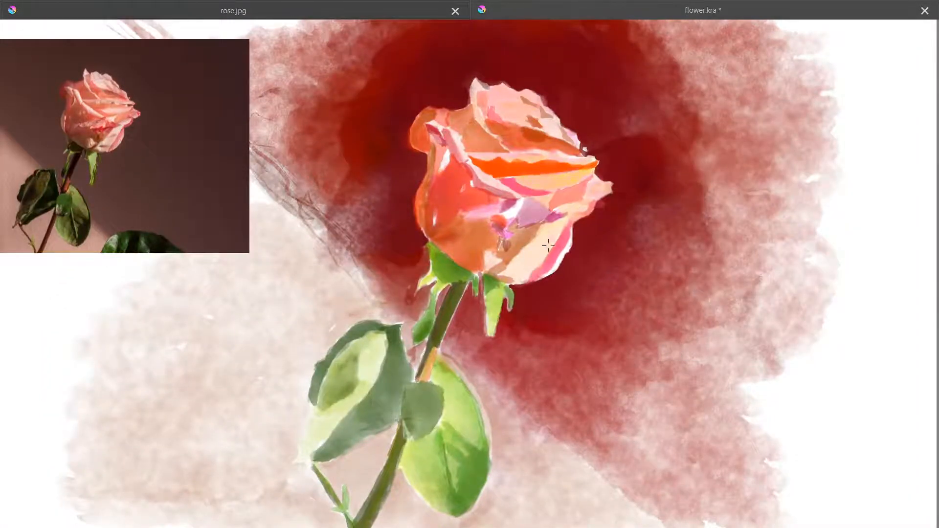
pyautogui.rightClick(531, 147)
pyautogui.click(527, 145)
pyautogui.moveTo(523, 102); pyautogui.dragTo(482, 102)
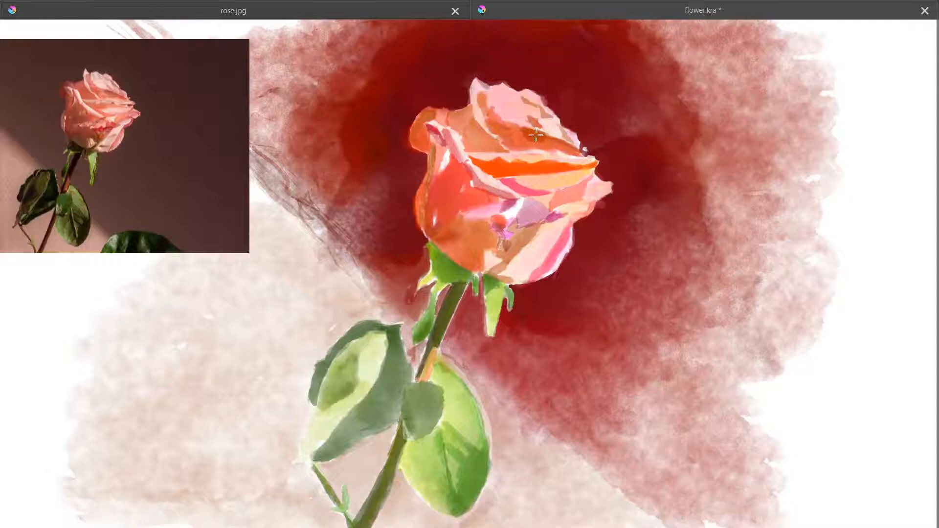
# Step: Shade the folds below the yellow-tinted petal and the large left petal, picking new colors for the glazes
pyautogui.moveTo(513, 186); pyautogui.dragTo(575, 194)
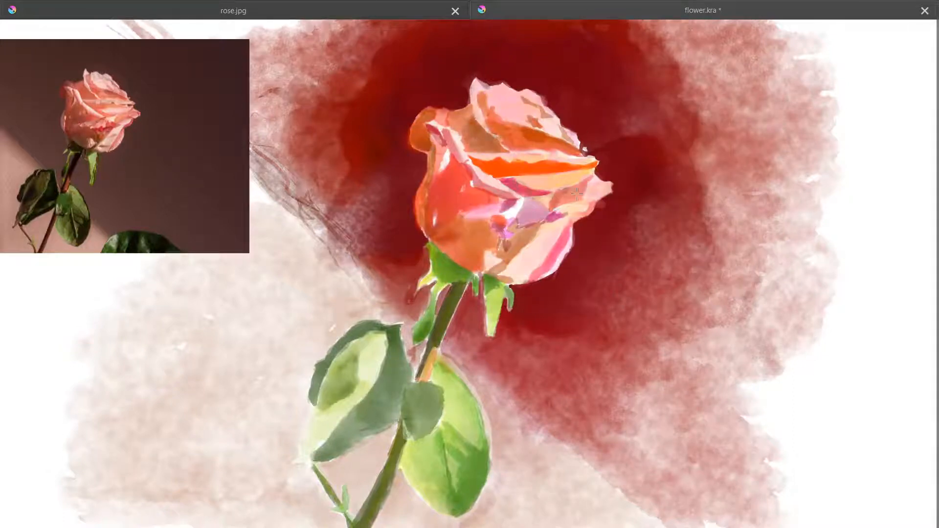
pyautogui.rightClick(593, 235)
pyautogui.click(594, 229)
pyautogui.moveTo(464, 194); pyautogui.dragTo(445, 133)
pyautogui.rightClick(532, 183)
pyautogui.click(528, 179)
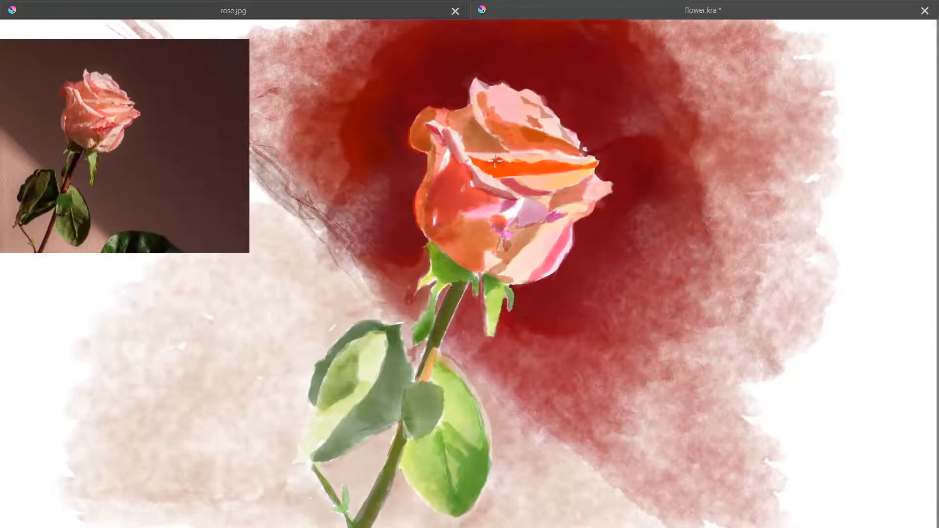
# Step: Glaze a pink tint along the petal edge above the orange strip and over the lilac folds at the rose's center
pyautogui.moveTo(593, 163); pyautogui.dragTo(509, 163)
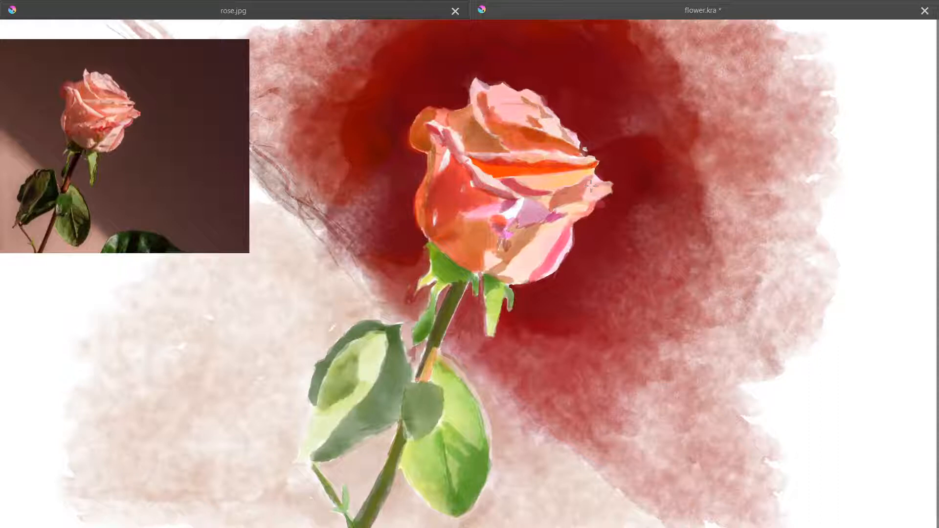
pyautogui.moveTo(480, 209); pyautogui.dragTo(538, 216)
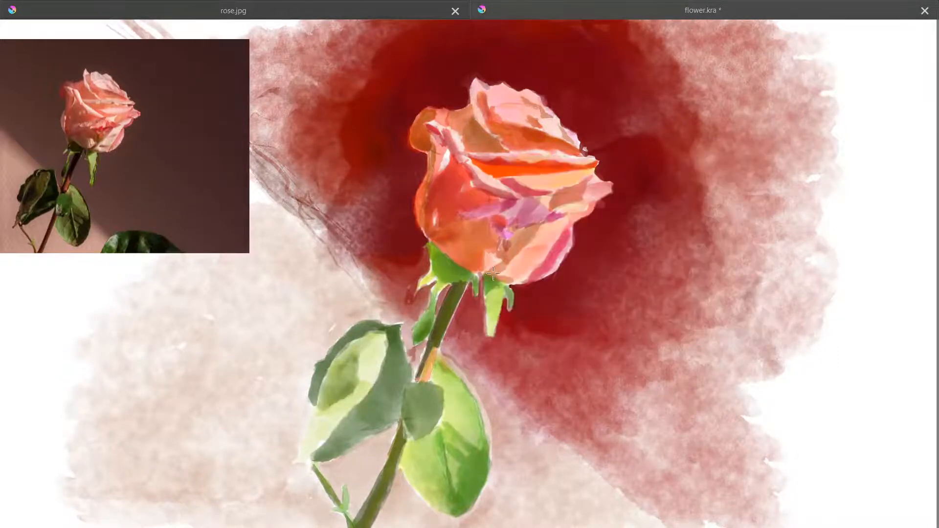
# Step: Pick muted greens and glaze the light middle and dark lower half of the left leaf
pyautogui.rightClick(538, 370)
pyautogui.moveTo(380, 349)
pyautogui.mouseDown()
pyautogui.moveTo(313, 447)
pyautogui.moveTo(379, 347)
pyautogui.mouseUp()
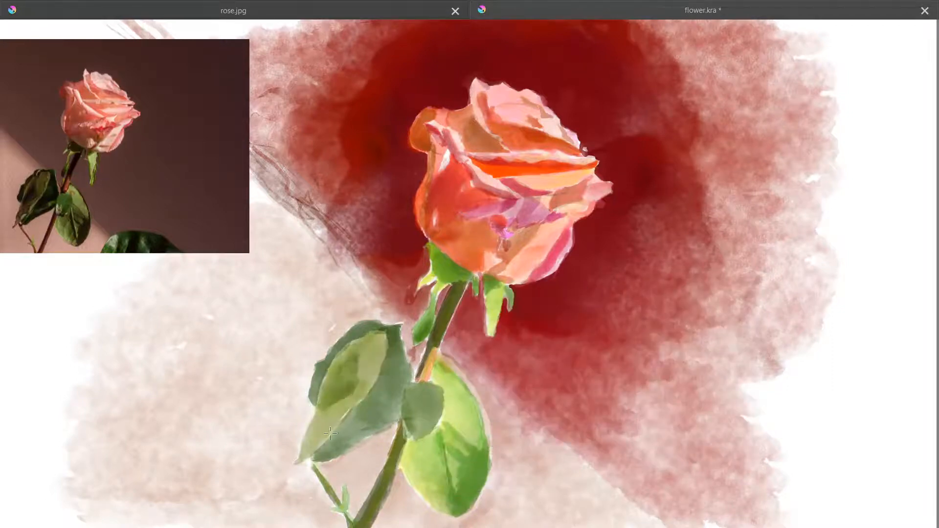
pyautogui.rightClick(459, 375)
pyautogui.moveTo(338, 440); pyautogui.dragTo(384, 406)
pyautogui.moveTo(387, 364); pyautogui.dragTo(372, 431)
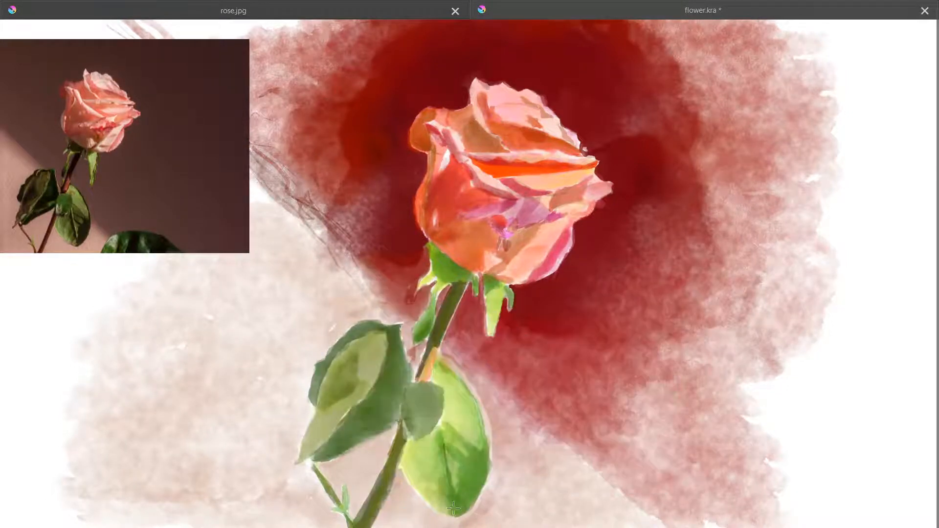
# Step: Pick new greens and glaze darker shading over the tip, edge and upper part of the right leaf
pyautogui.moveTo(453, 508); pyautogui.dragTo(483, 450)
pyautogui.rightClick(548, 300)
pyautogui.rightClick(525, 356)
pyautogui.click(516, 327)
pyautogui.moveTo(447, 384); pyautogui.dragTo(460, 423)
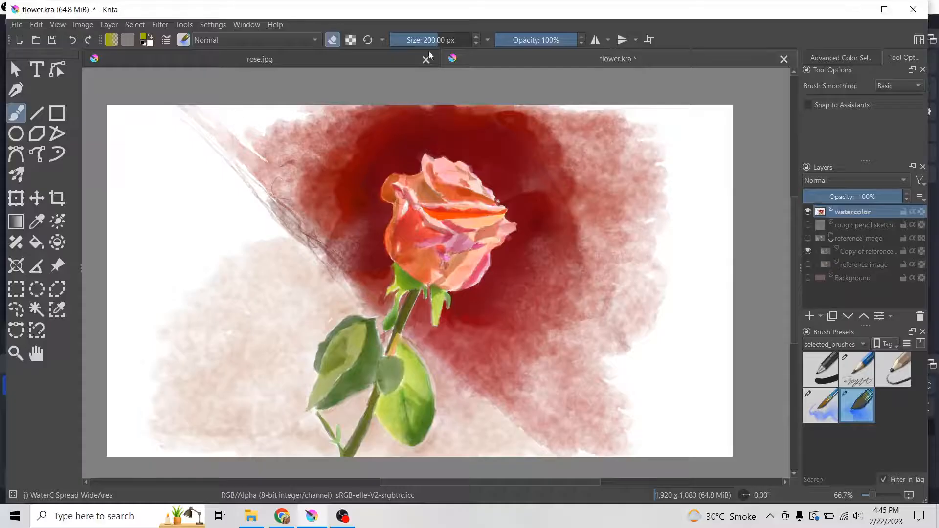
# Step: Try to fade the outer red and beige background with a watercolor brush in eraser mode, varying its size and opacity
pyautogui.click(442, 40)
pyautogui.moveTo(189, 110)
pyautogui.mouseDown()
pyautogui.moveTo(224, 147)
pyautogui.moveTo(152, 418)
pyautogui.moveTo(228, 127)
pyautogui.moveTo(134, 352)
pyautogui.moveTo(522, 78)
pyautogui.moveTo(643, 419)
pyautogui.moveTo(602, 450)
pyautogui.mouseUp()
pyautogui.press('/')
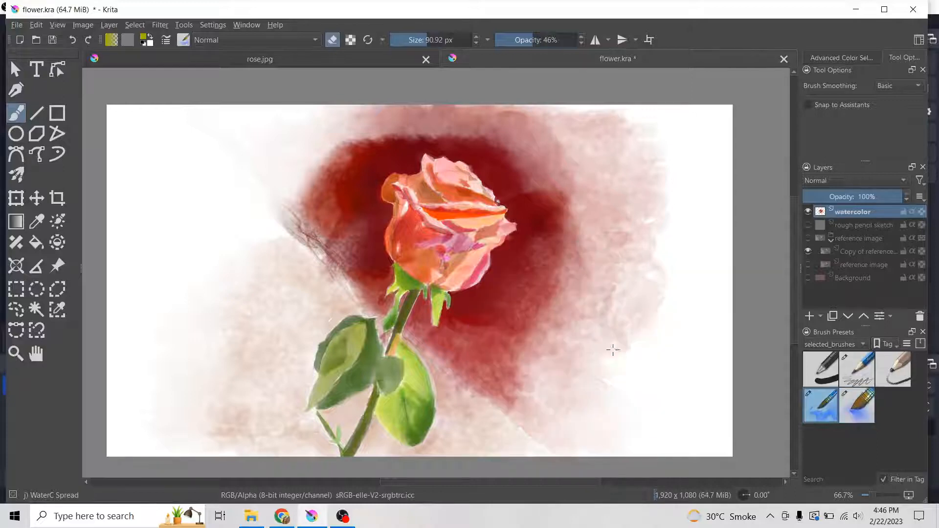
pyautogui.rightClick(653, 307)
pyautogui.click(606, 362)
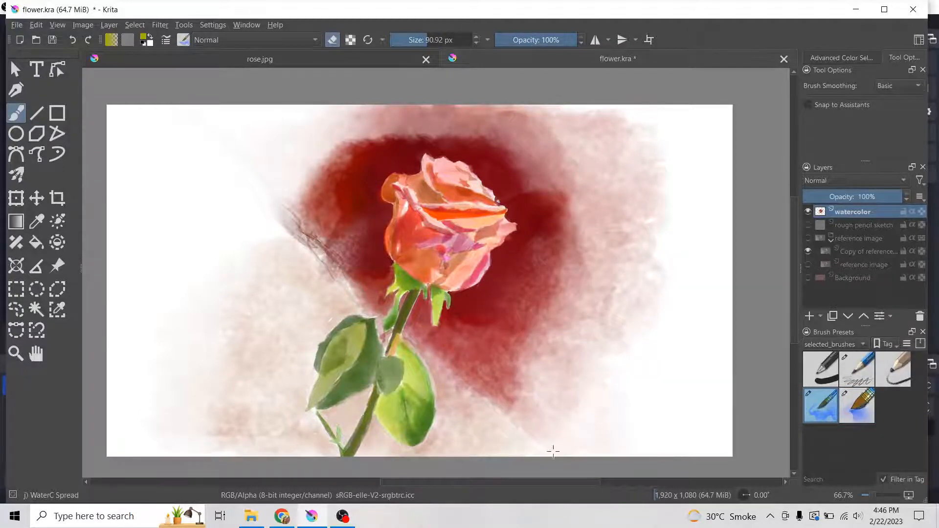
pyautogui.rightClick(656, 240)
pyautogui.click(603, 296)
pyautogui.moveTo(652, 298)
pyautogui.mouseDown()
pyautogui.moveTo(650, 321)
pyautogui.moveTo(544, 394)
pyautogui.moveTo(563, 117)
pyautogui.mouseUp()
pyautogui.moveTo(342, 137)
pyautogui.mouseDown()
pyautogui.moveTo(147, 346)
pyautogui.moveTo(153, 405)
pyautogui.moveTo(342, 196)
pyautogui.mouseUp()
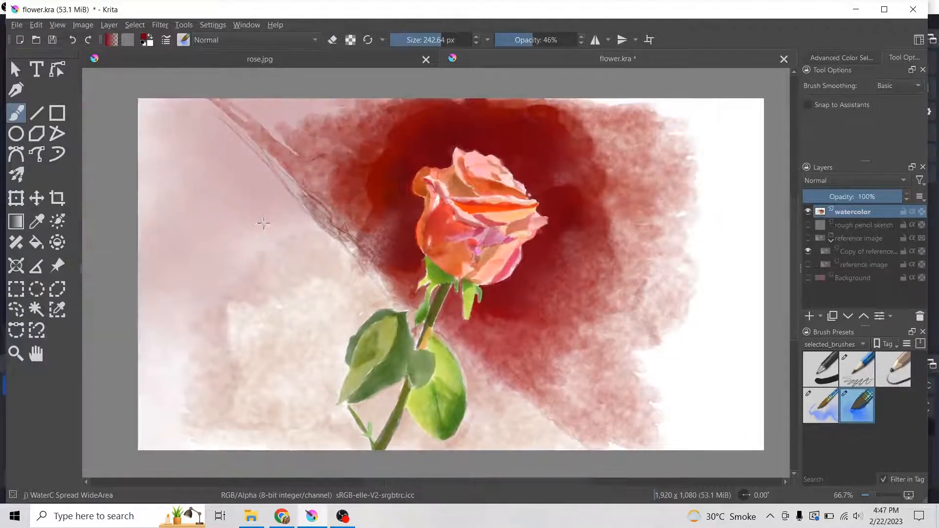
# Step: Wash red over the background out to the canvas edges with the 242.64 px WaterC Spread WideArea brush, raising its opacity to 100%
pyautogui.moveTo(264, 212)
pyautogui.mouseDown()
pyautogui.moveTo(636, 123)
pyautogui.moveTo(719, 245)
pyautogui.moveTo(727, 89)
pyautogui.moveTo(755, 127)
pyautogui.moveTo(694, 406)
pyautogui.moveTo(533, 382)
pyautogui.mouseUp()
pyautogui.moveTo(181, 137)
pyautogui.mouseDown()
pyautogui.moveTo(215, 387)
pyautogui.moveTo(288, 352)
pyautogui.mouseUp()
pyautogui.rightClick(672, 271)
pyautogui.moveTo(710, 237); pyautogui.dragTo(749, 237)
pyautogui.moveTo(314, 128)
pyautogui.mouseDown()
pyautogui.moveTo(238, 86)
pyautogui.moveTo(391, 157)
pyautogui.mouseUp()
pyautogui.moveTo(666, 126)
pyautogui.mouseDown()
pyautogui.moveTo(749, 118)
pyautogui.moveTo(754, 459)
pyautogui.moveTo(639, 314)
pyautogui.mouseUp()
# Step: Try heavier full-opacity red strokes over the right and left background areas, and undo the last stroke
pyautogui.rightClick(562, 247)
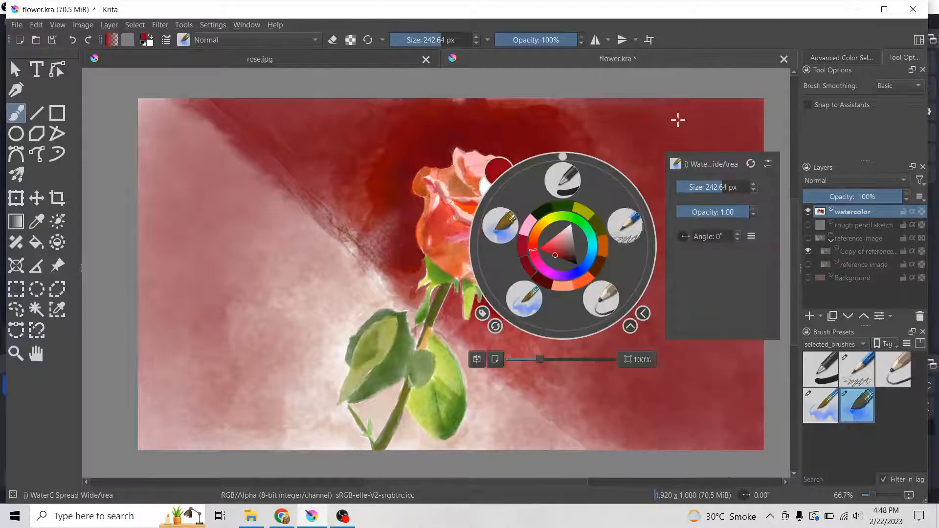
pyautogui.moveTo(678, 120); pyautogui.dragTo(683, 356)
pyautogui.moveTo(284, 112)
pyautogui.mouseDown()
pyautogui.moveTo(132, 187)
pyautogui.moveTo(124, 301)
pyautogui.moveTo(269, 135)
pyautogui.moveTo(268, 199)
pyautogui.moveTo(360, 118)
pyautogui.moveTo(180, 300)
pyautogui.moveTo(228, 374)
pyautogui.mouseUp()
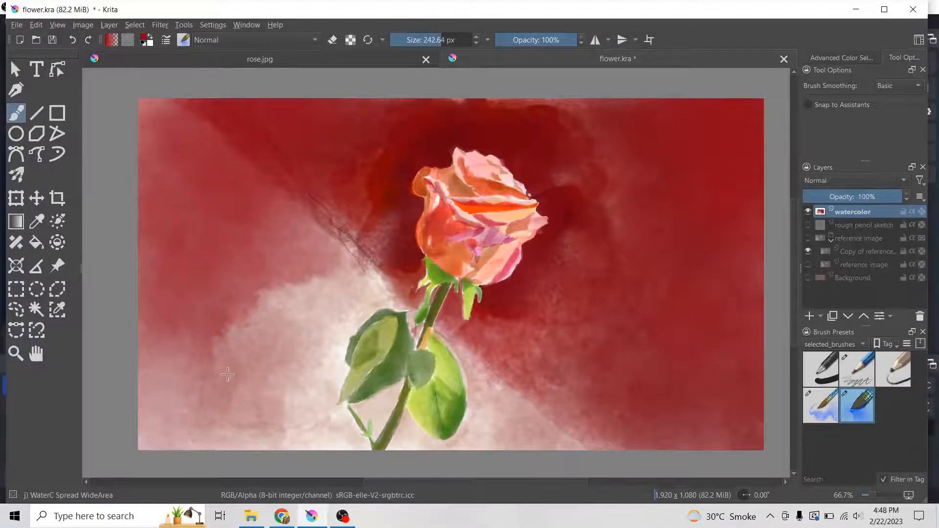
pyautogui.hotkey('ctrl', 'z')
# Step: Lower the brush opacity to 23% and lightly glaze red over the upper left background
pyautogui.rightClick(309, 172)
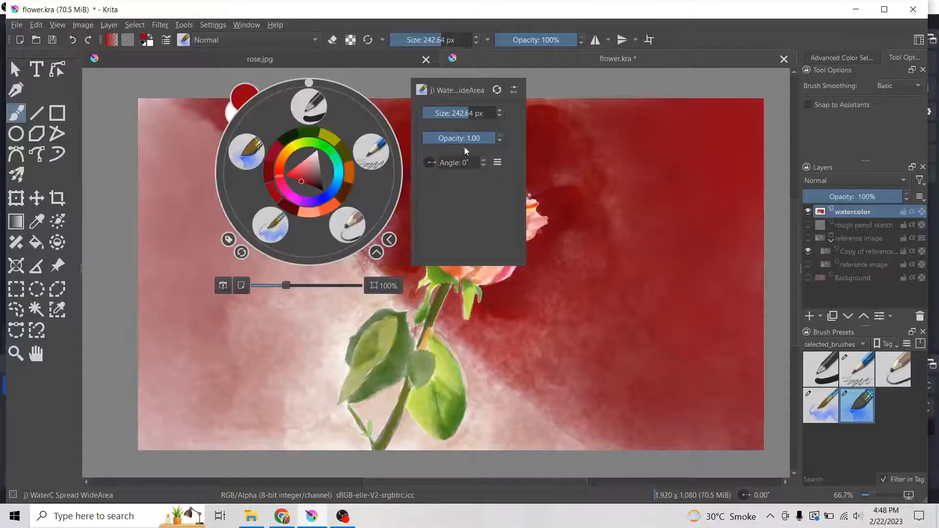
pyautogui.moveTo(447, 138); pyautogui.dragTo(441, 138)
pyautogui.click(223, 105)
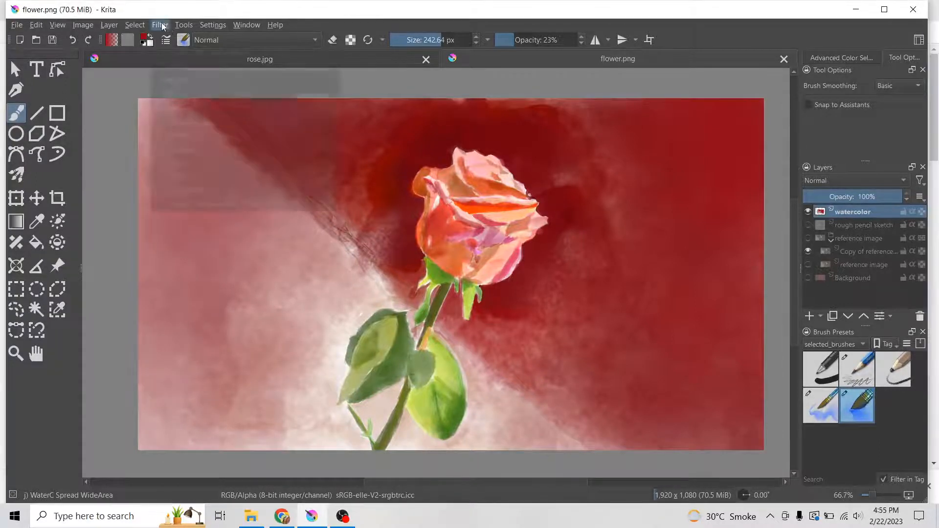
# Step: Desaturate the watercolor layer with the Lightness method and examine the light and dark values of the rose against its background
pyautogui.click(160, 24)
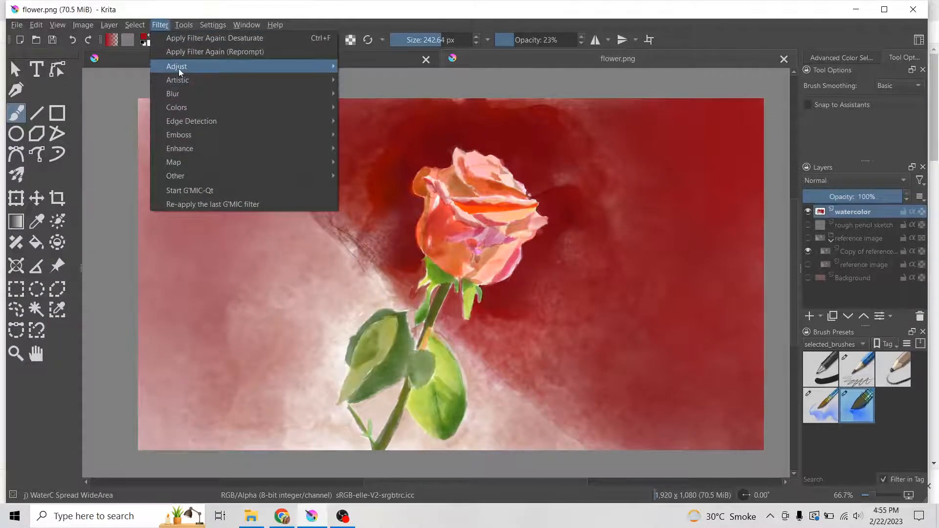
pyautogui.moveTo(180, 73)
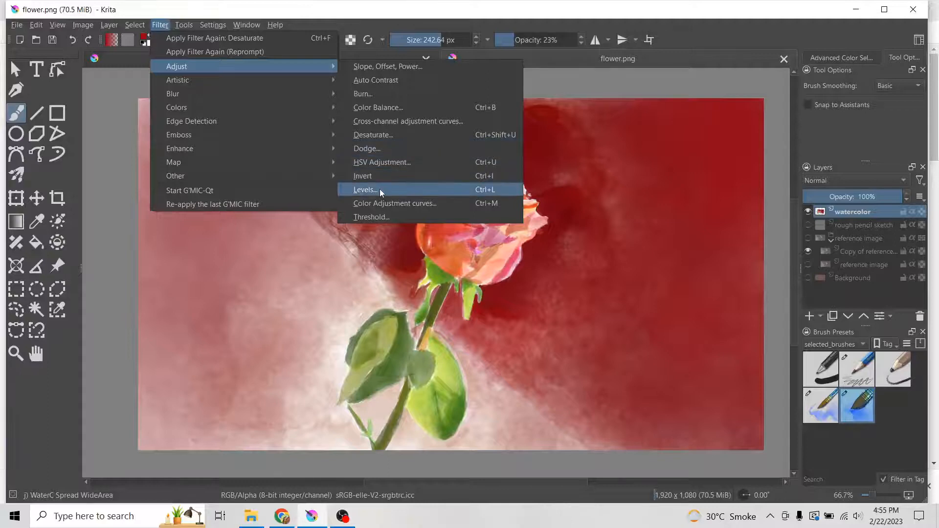
pyautogui.click(384, 137)
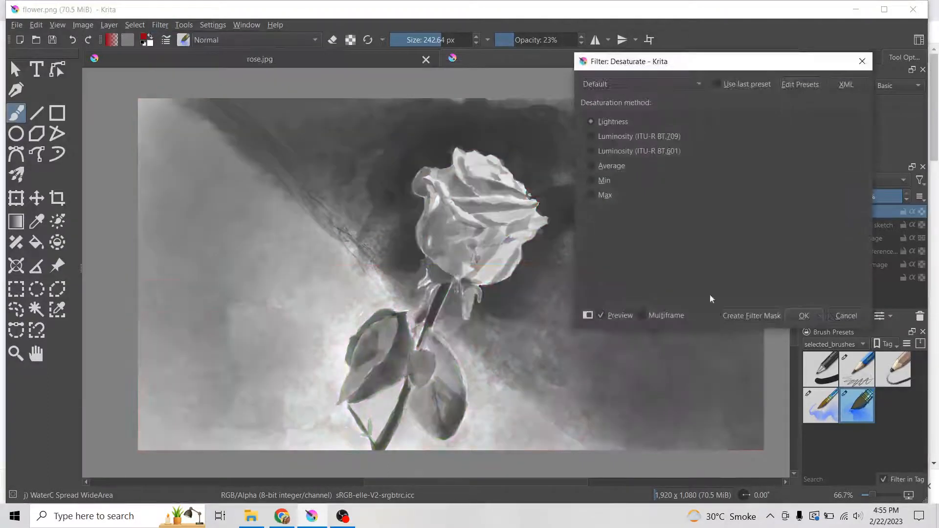
pyautogui.click(807, 316)
pyautogui.press('Tab')
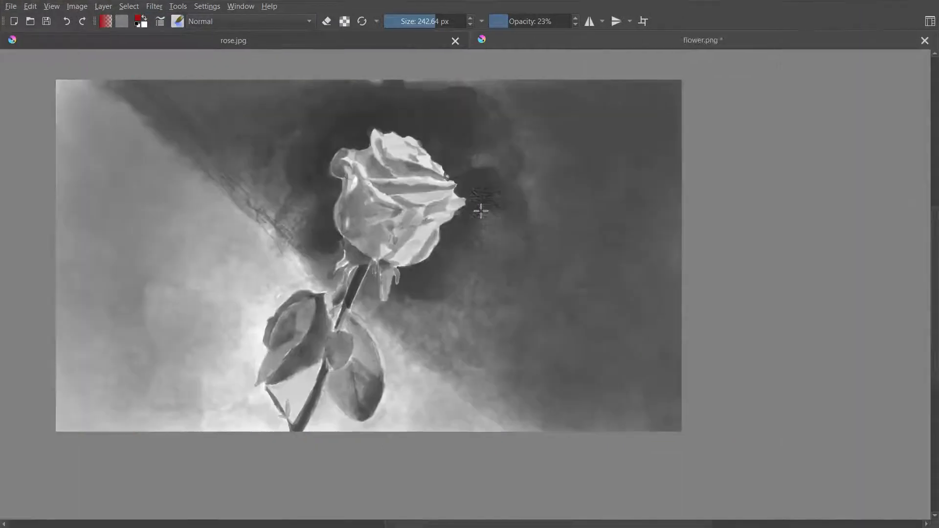
pyautogui.press('1')
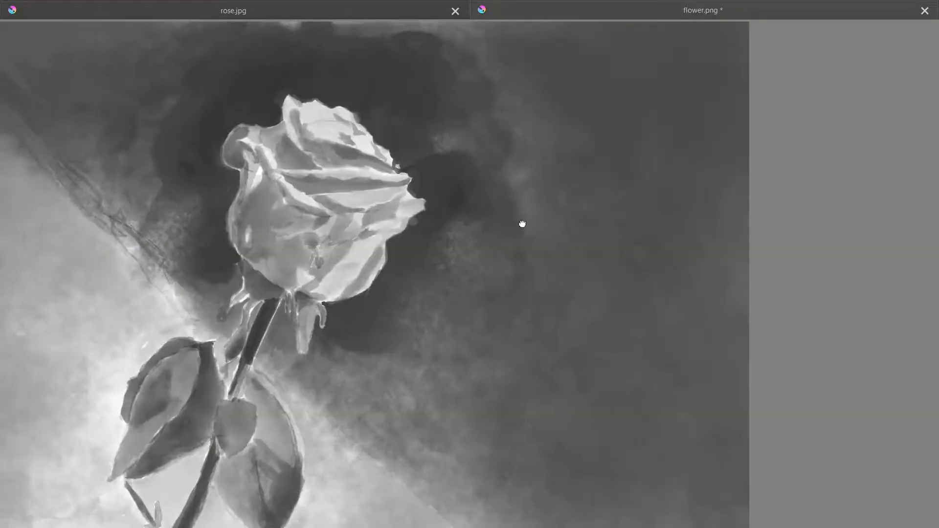
pyautogui.moveTo(522, 222); pyautogui.dragTo(725, 220)
pyautogui.moveTo(669, 236); pyautogui.dragTo(587, 241)
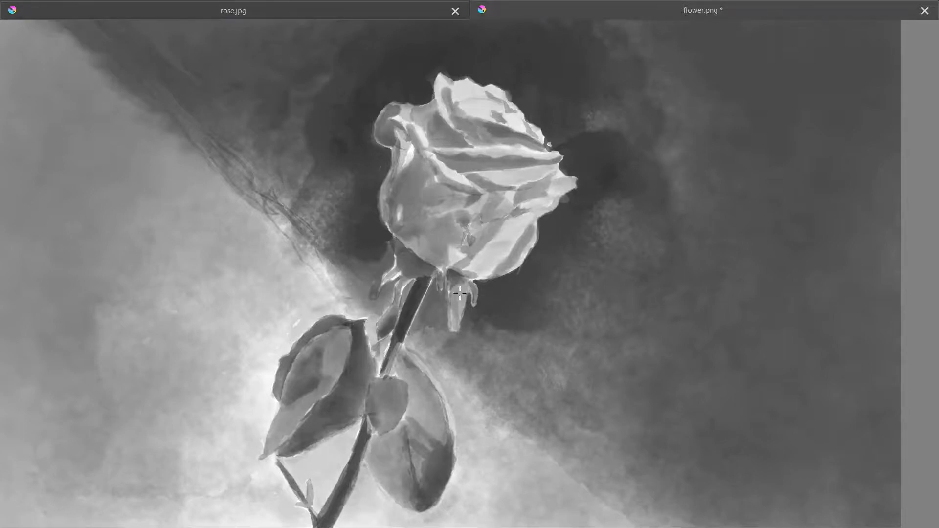
# Step: Undo the desaturation of the watercolor layer
pyautogui.press('Tab')
pyautogui.hotkey('ctrl', 'z')
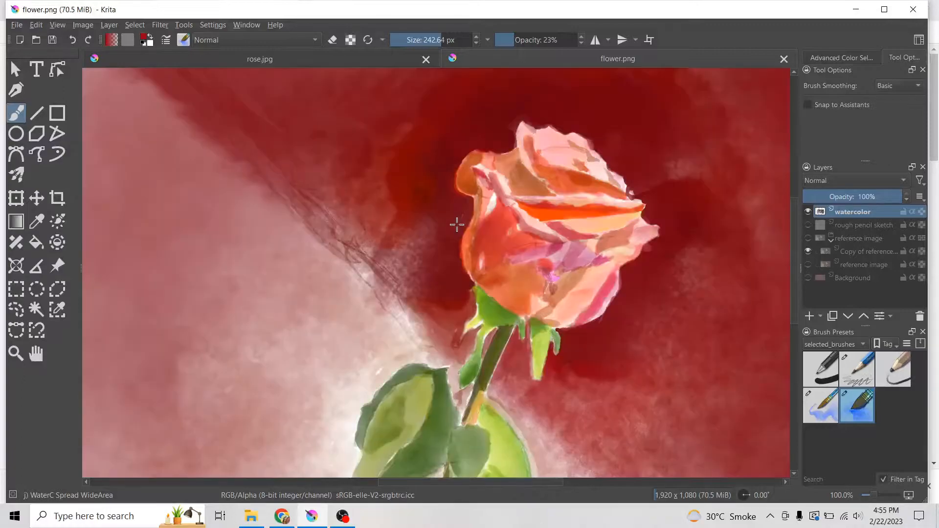
pyautogui.press('-')
pyautogui.moveTo(568, 211); pyautogui.dragTo(501, 249)
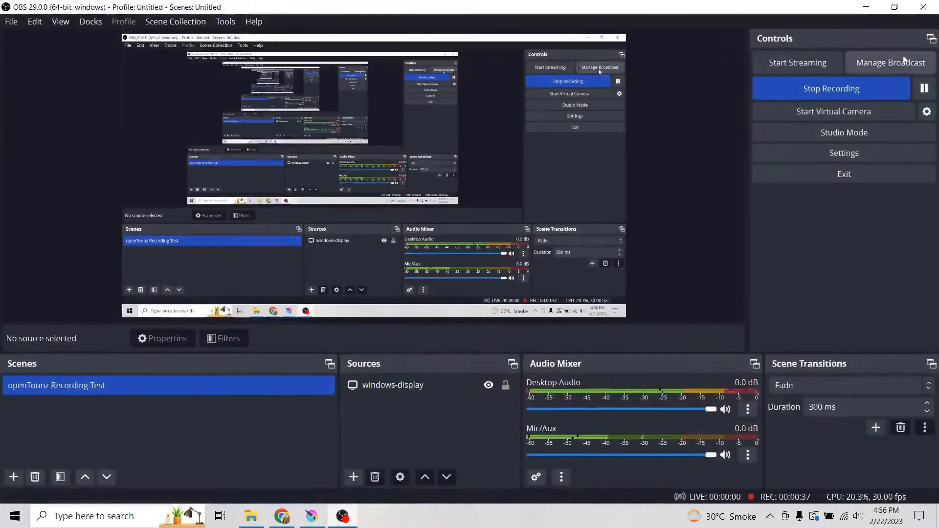